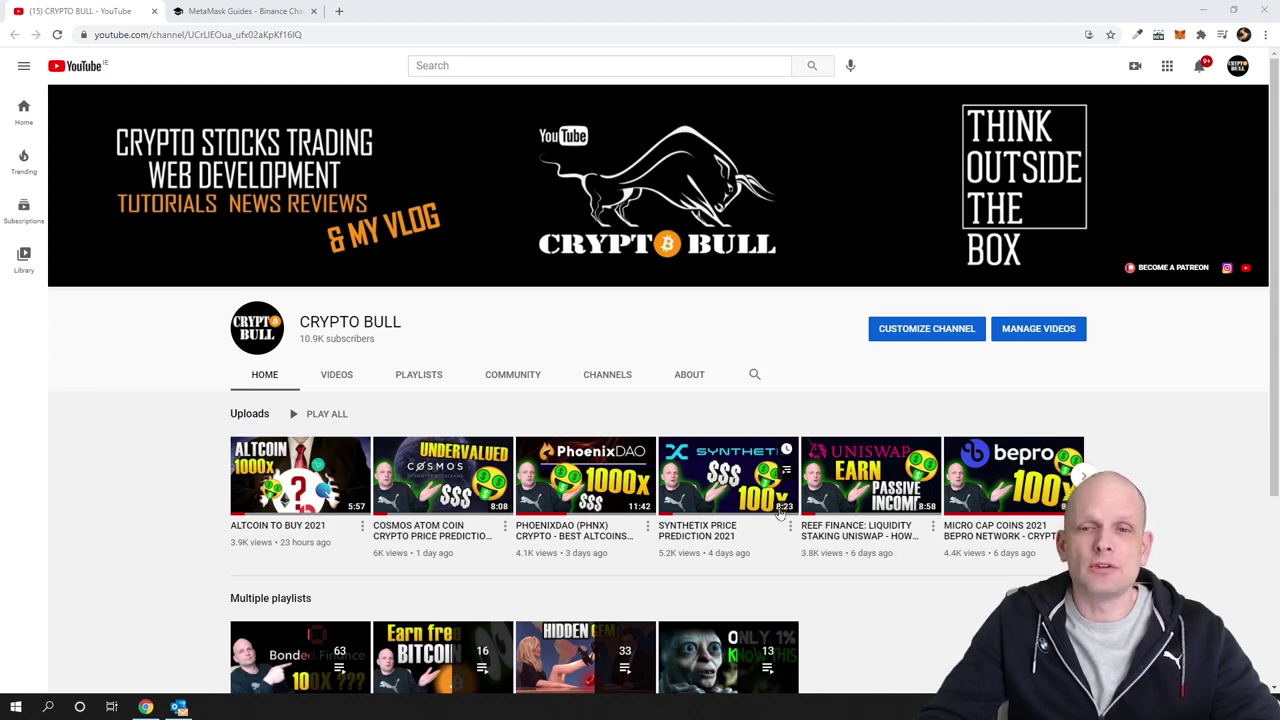
scroll(3, 540, "down", 2)
mouse_move(318, 350)
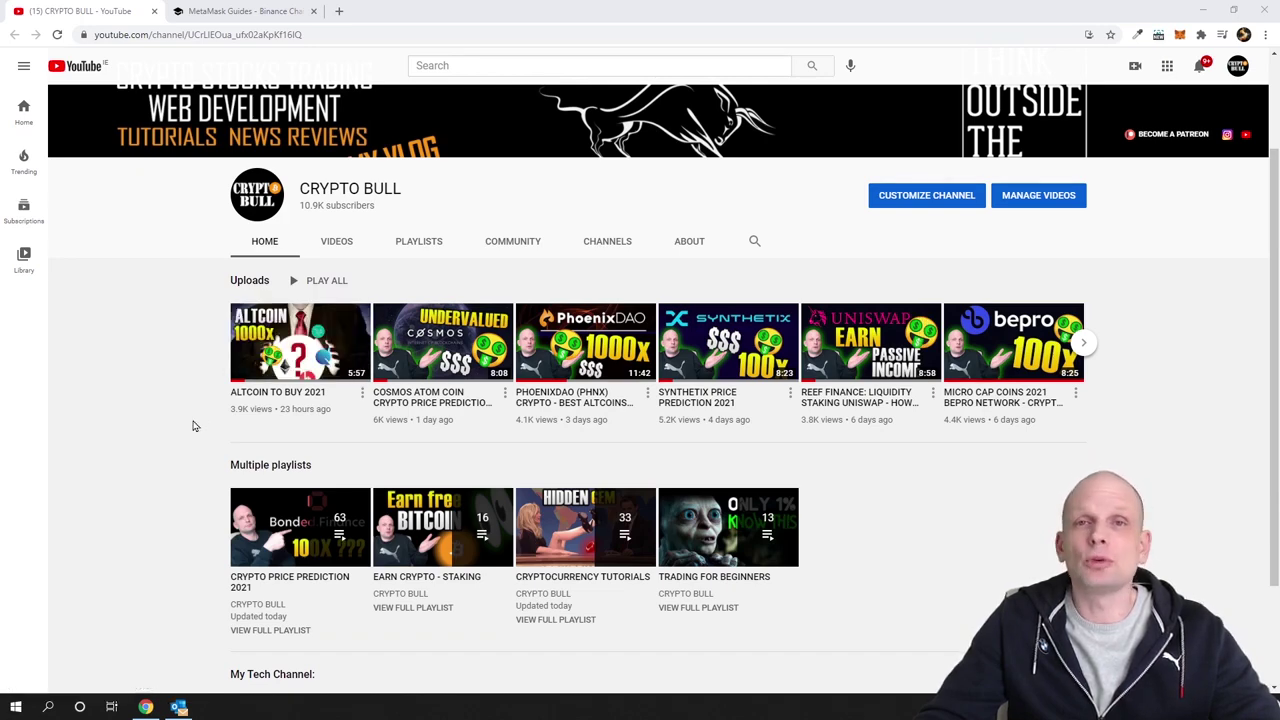
scroll(176, 448, "down", 1)
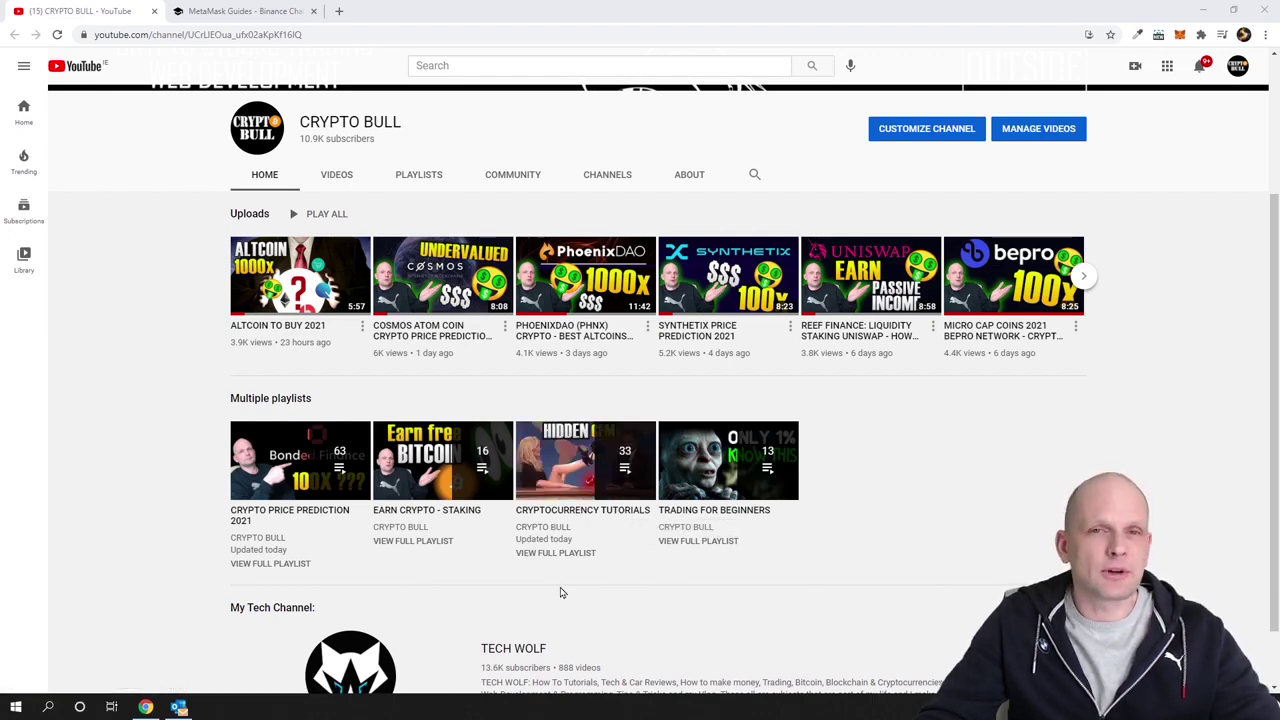
scroll(560, 593, "up", 1)
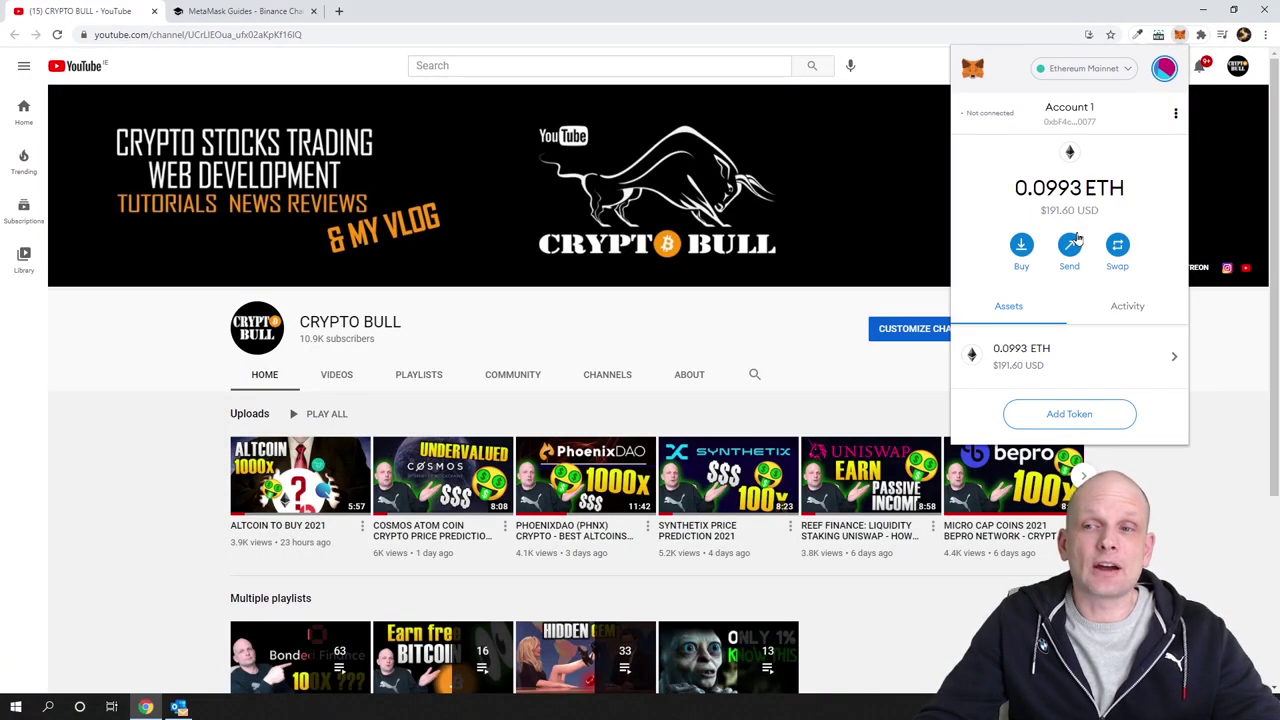
- Expand the MetaMask wallet into its full-page view
left_click(1177, 116)
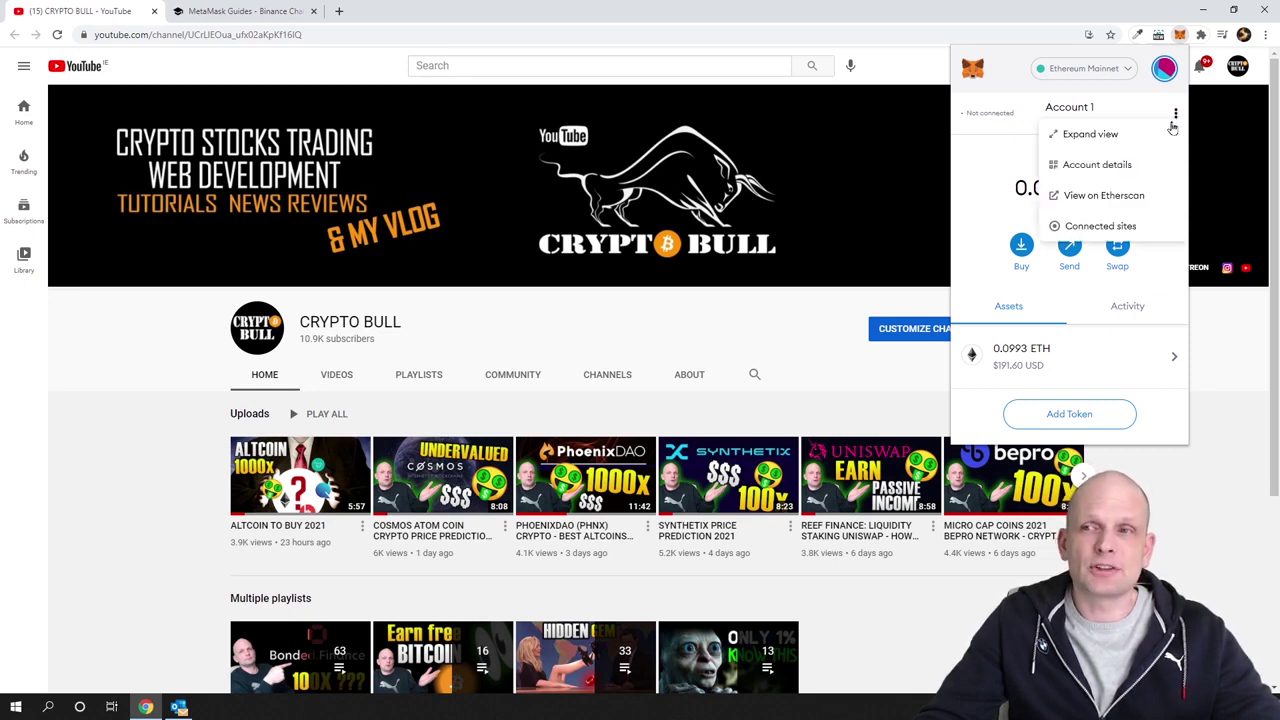
left_click(1079, 141)
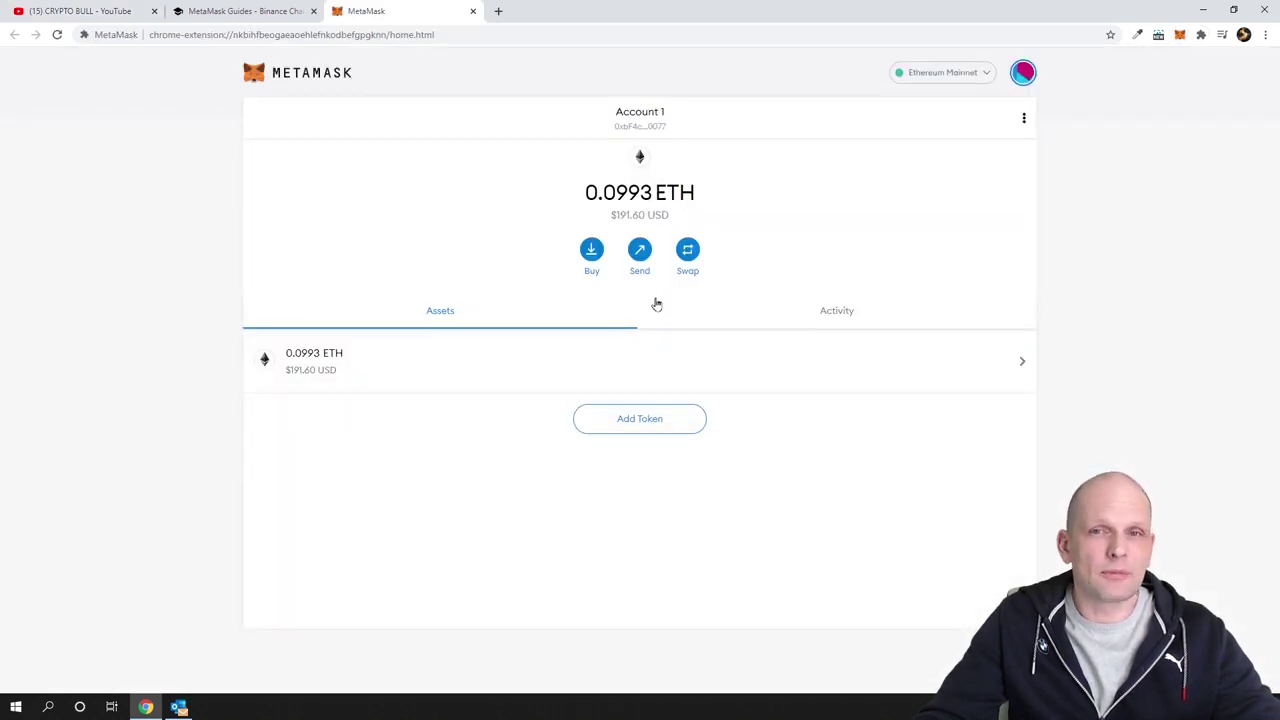
- Open the Custom RPC network form in the MetaMask popup and look through its fields
left_click(1180, 34)
left_click(1093, 70)
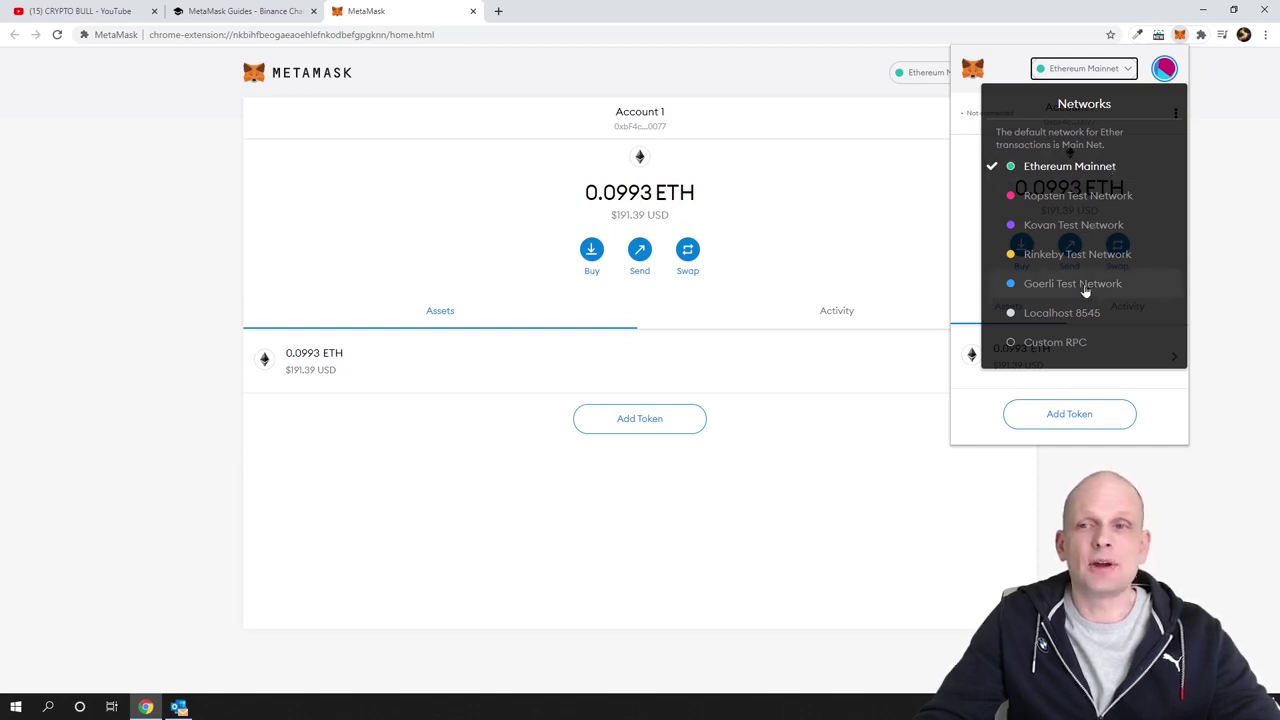
left_click(1069, 343)
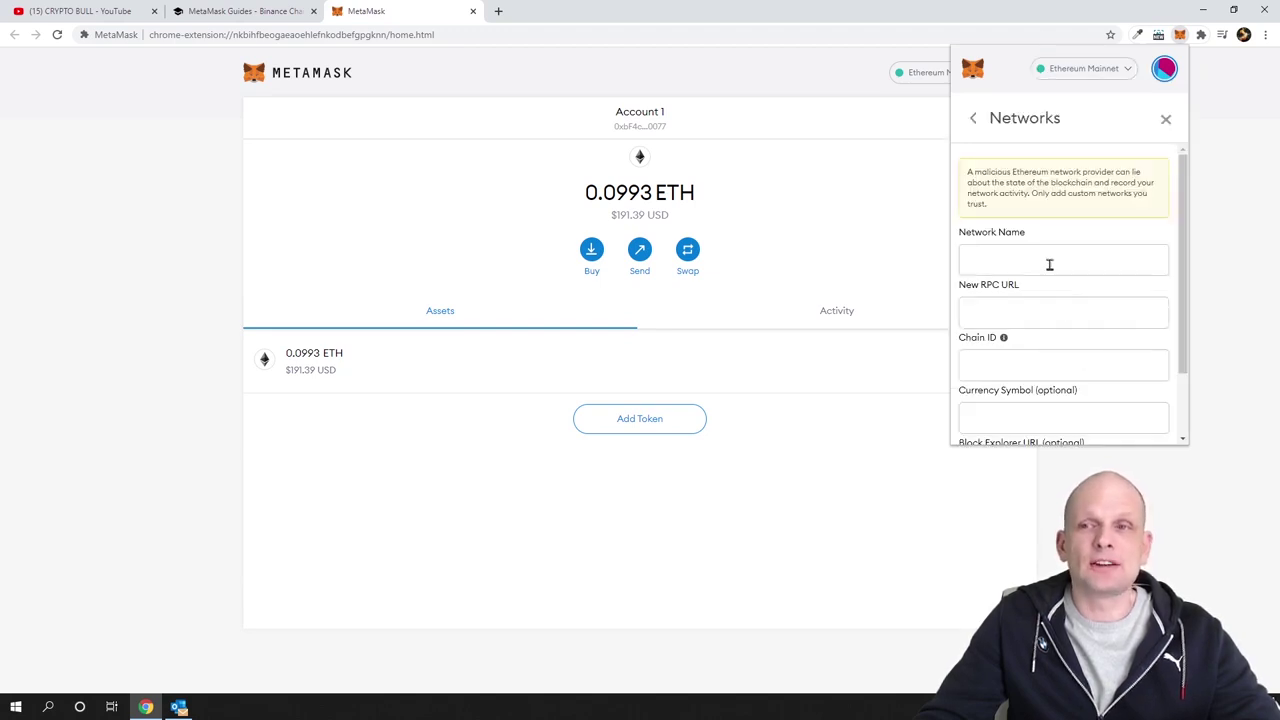
scroll(1047, 265, "down", 1)
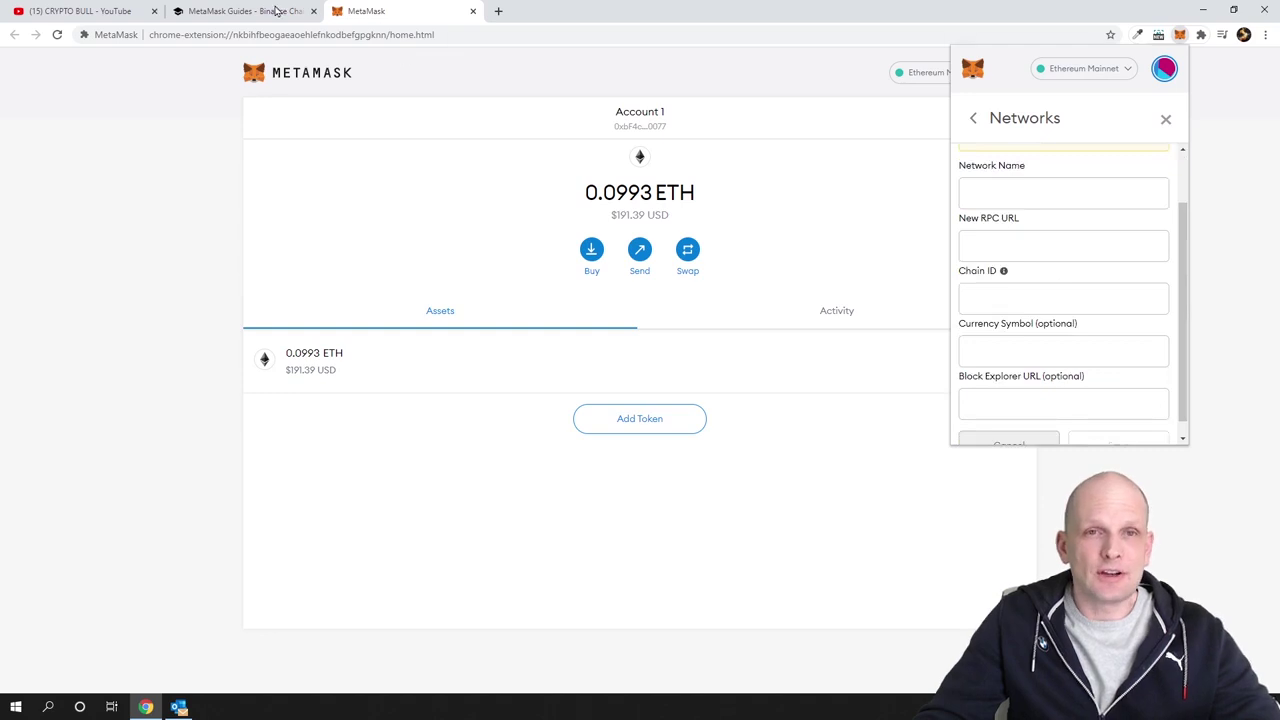
- Switch to the Binance MetaMask Guides page and examine the Testnet network settings
left_click(240, 11)
scroll(230, 192, "down", 1)
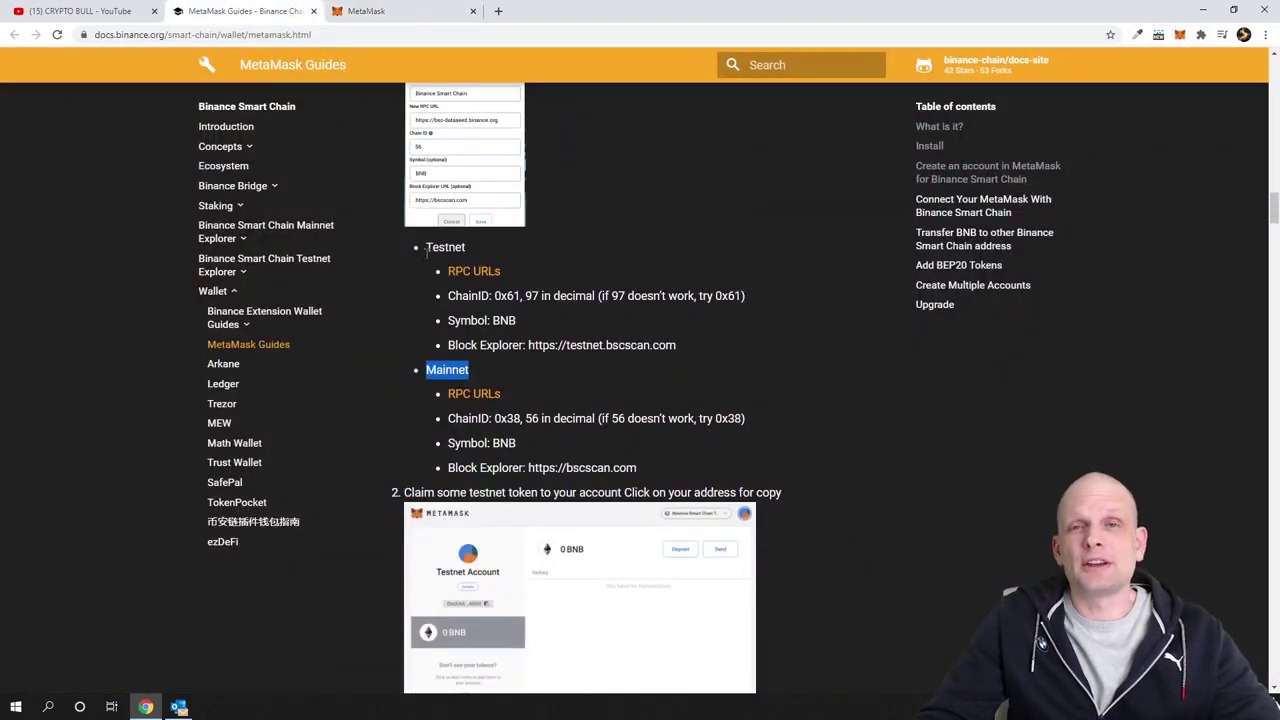
left_click_drag(426, 248, 470, 249)
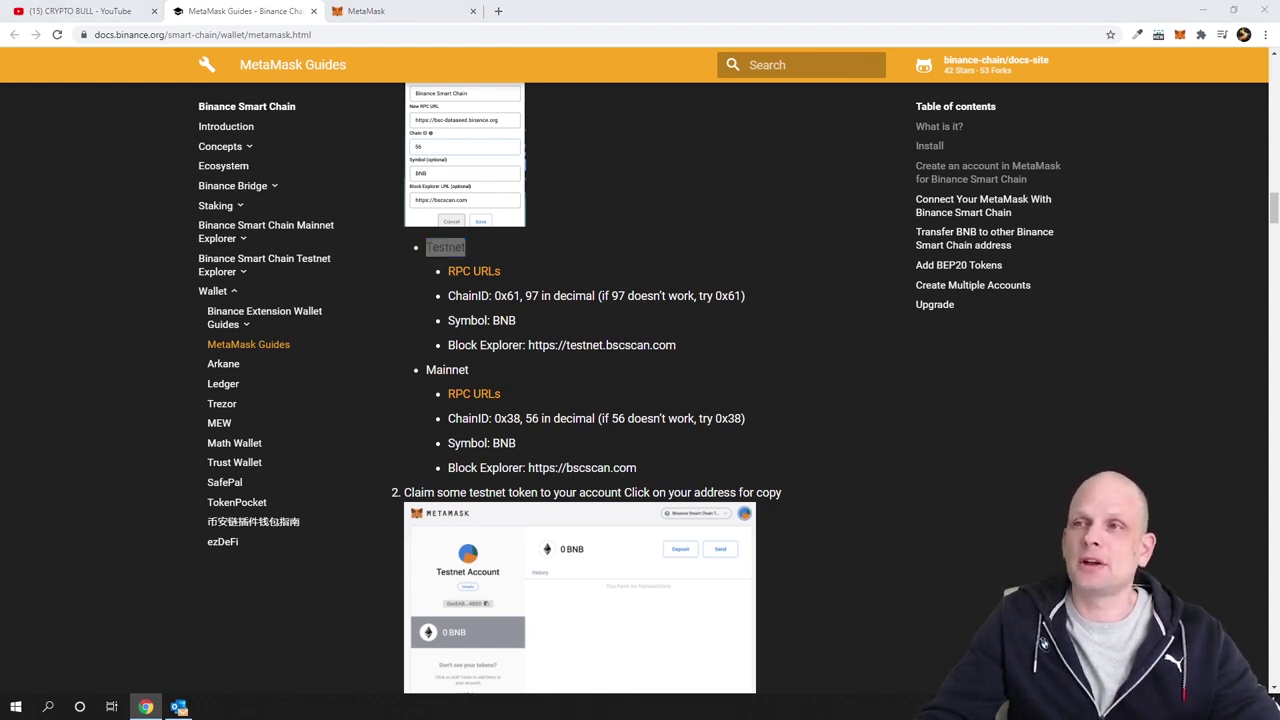
- Go to the CoinMarketCap price list and check Binance Coin's 24-hour price change
left_click(146, 706)
left_click_drag(745, 137, 560, 11)
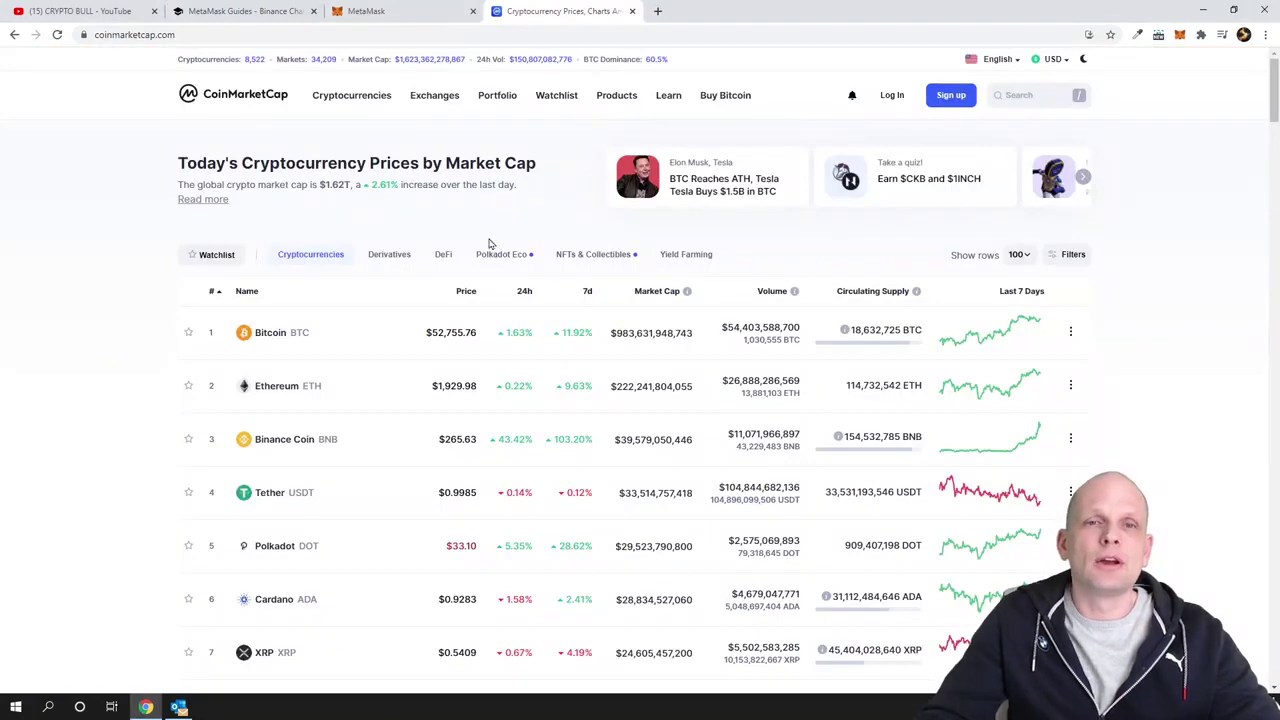
scroll(150, 295, "down", 3)
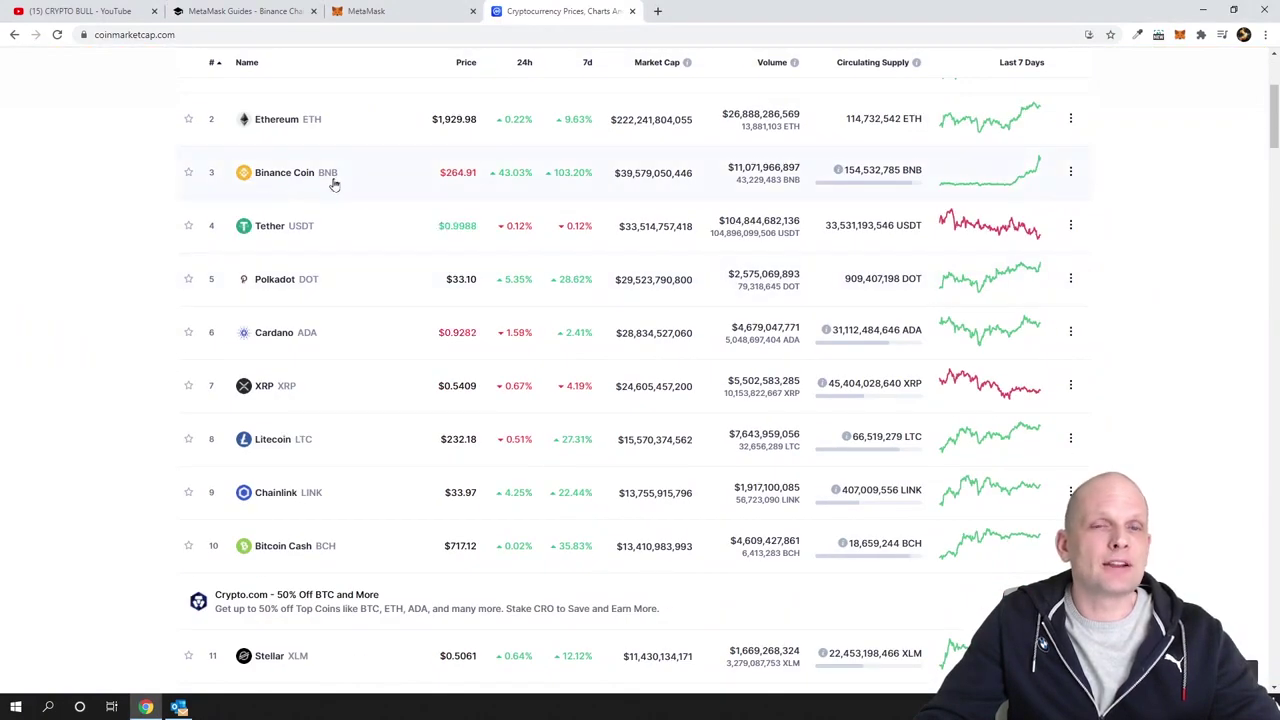
scroll(497, 300, "up", 2)
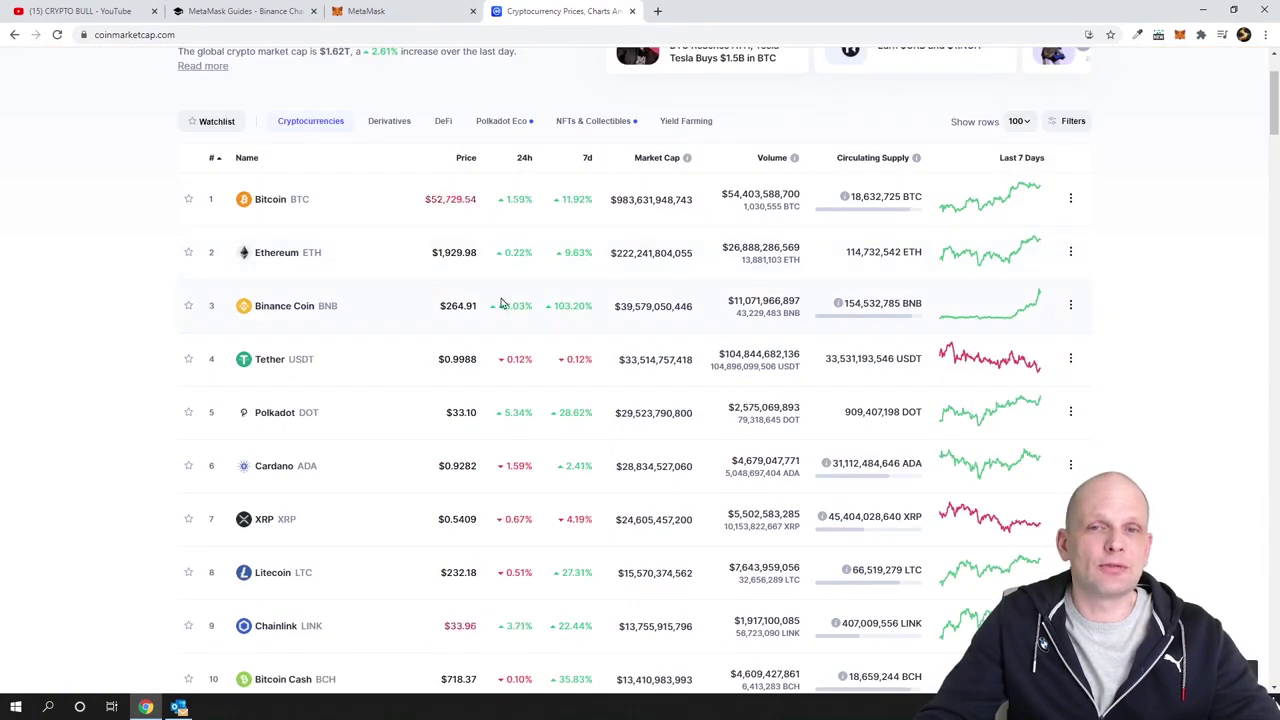
left_click_drag(497, 305, 533, 307)
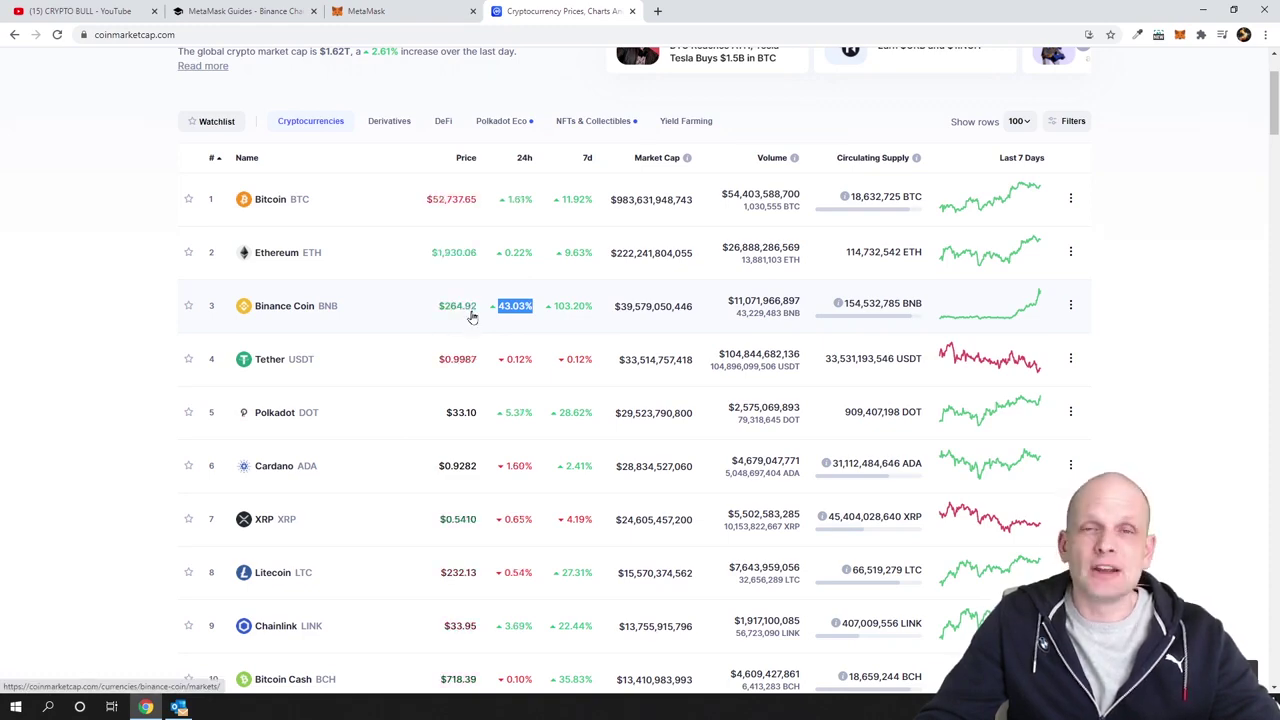
- Find PancakeSwap (CAKE) in the cryptocurrency list, highlight its name, and close CoinMarketCap
scroll(470, 316, "down", 10)
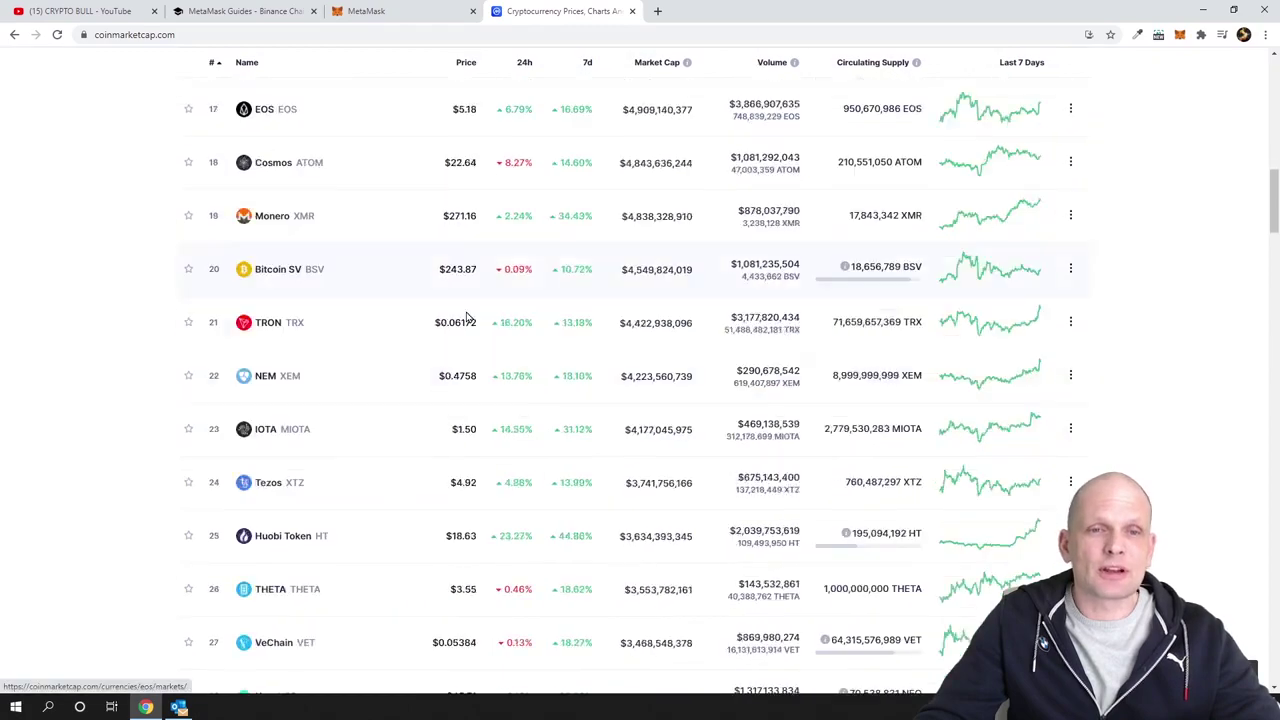
scroll(466, 317, "down", 5)
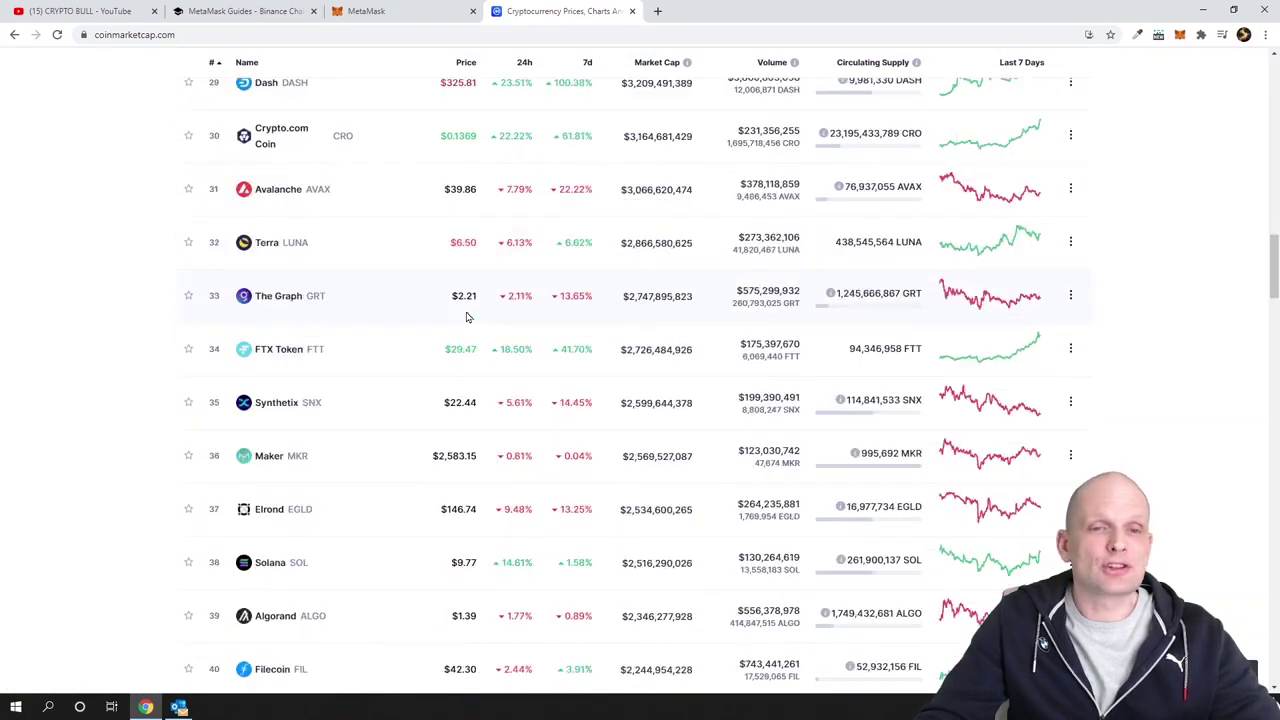
scroll(466, 317, "down", 5)
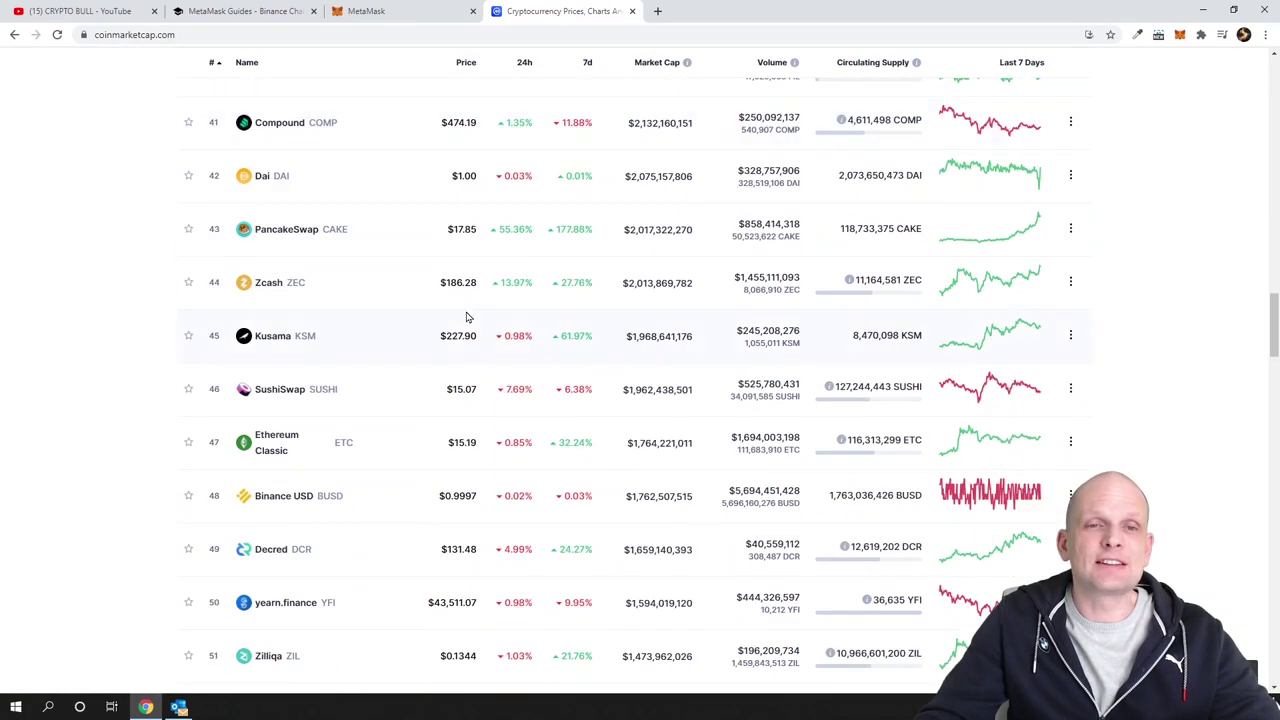
left_click_drag(348, 229, 260, 229)
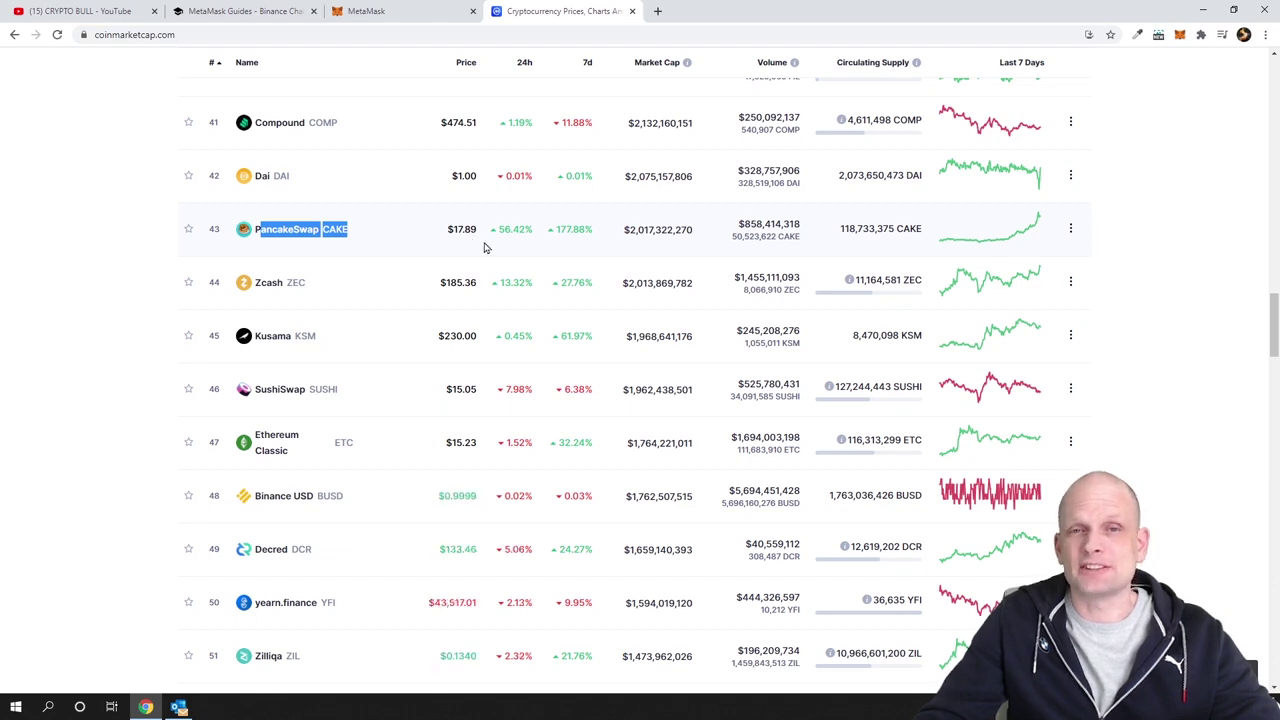
key("ctrl+w")
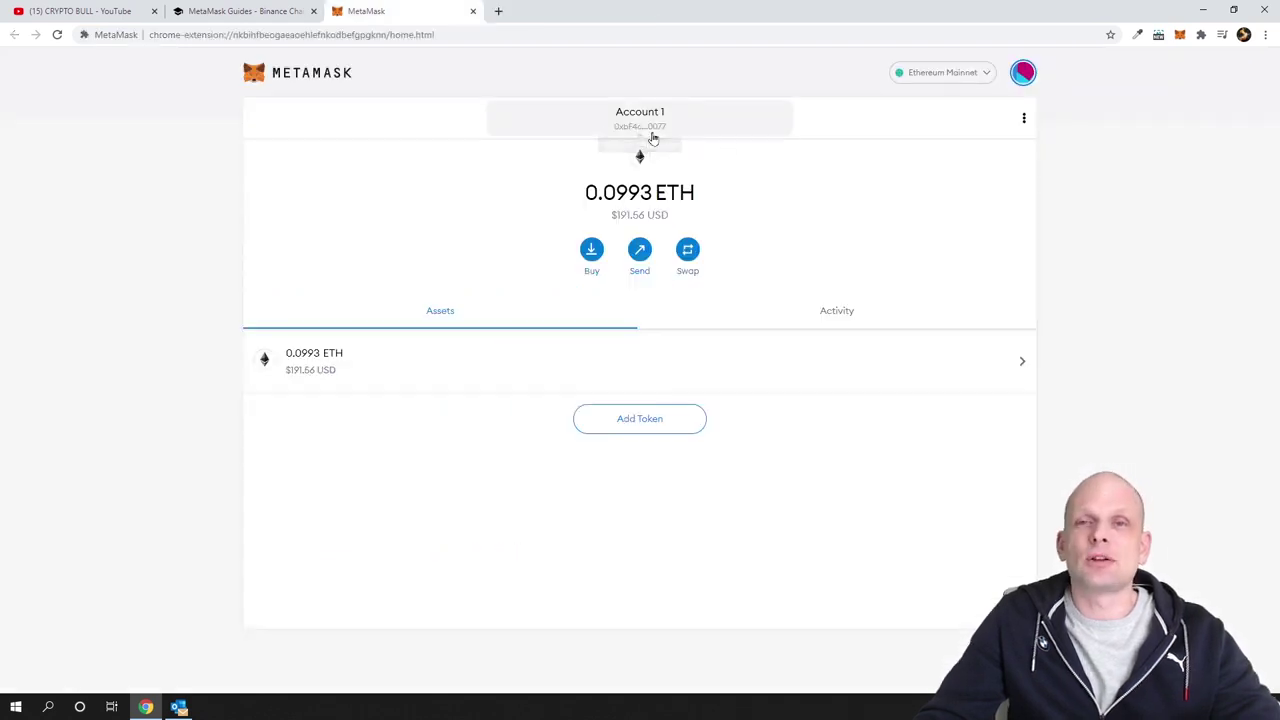
- Return to the Binance MetaMask Guides page and highlight the Mainnet heading in the network settings list
left_click(262, 12)
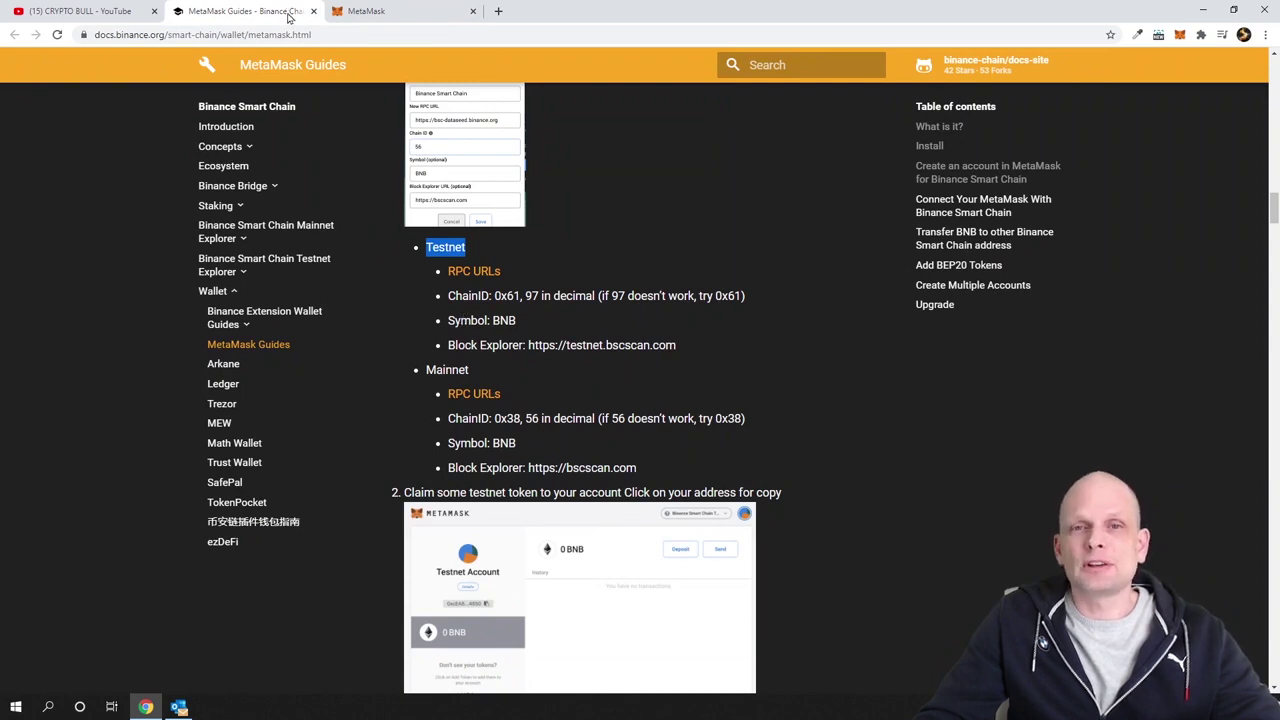
right_click(434, 246)
left_click(445, 98)
scroll(451, 290, "down", 1)
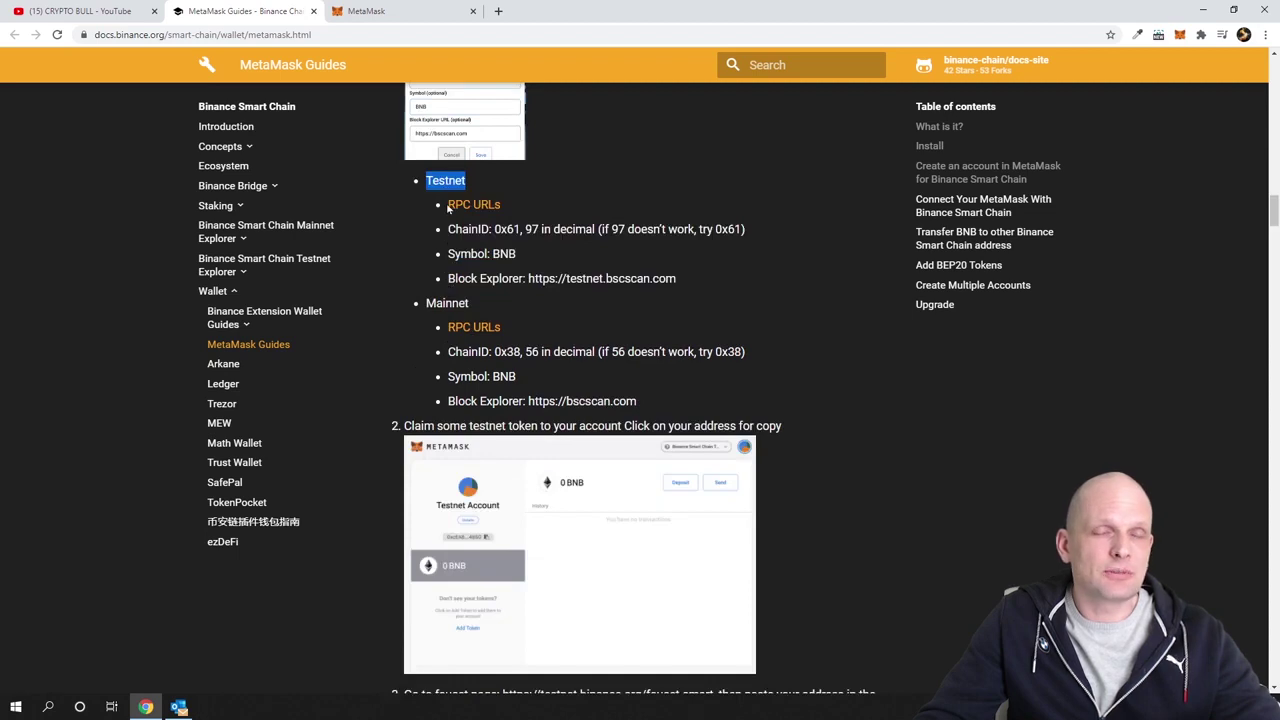
left_click(427, 302)
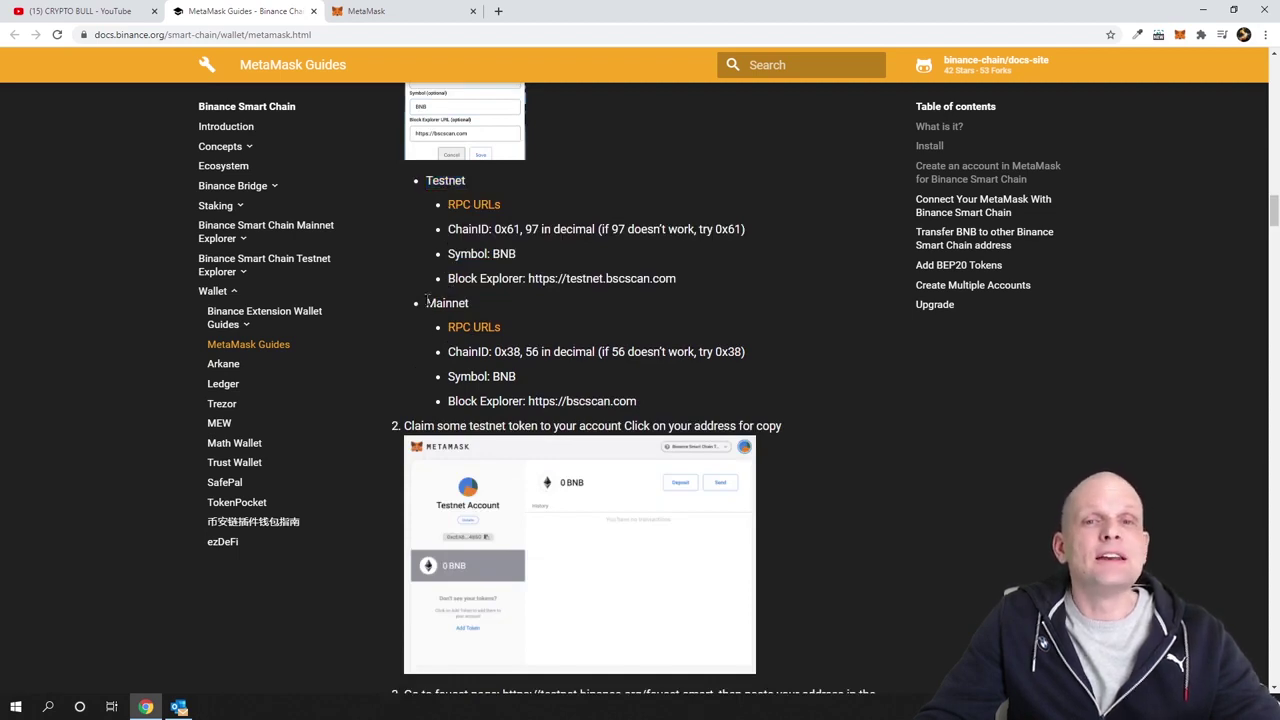
left_click_drag(427, 302, 519, 305)
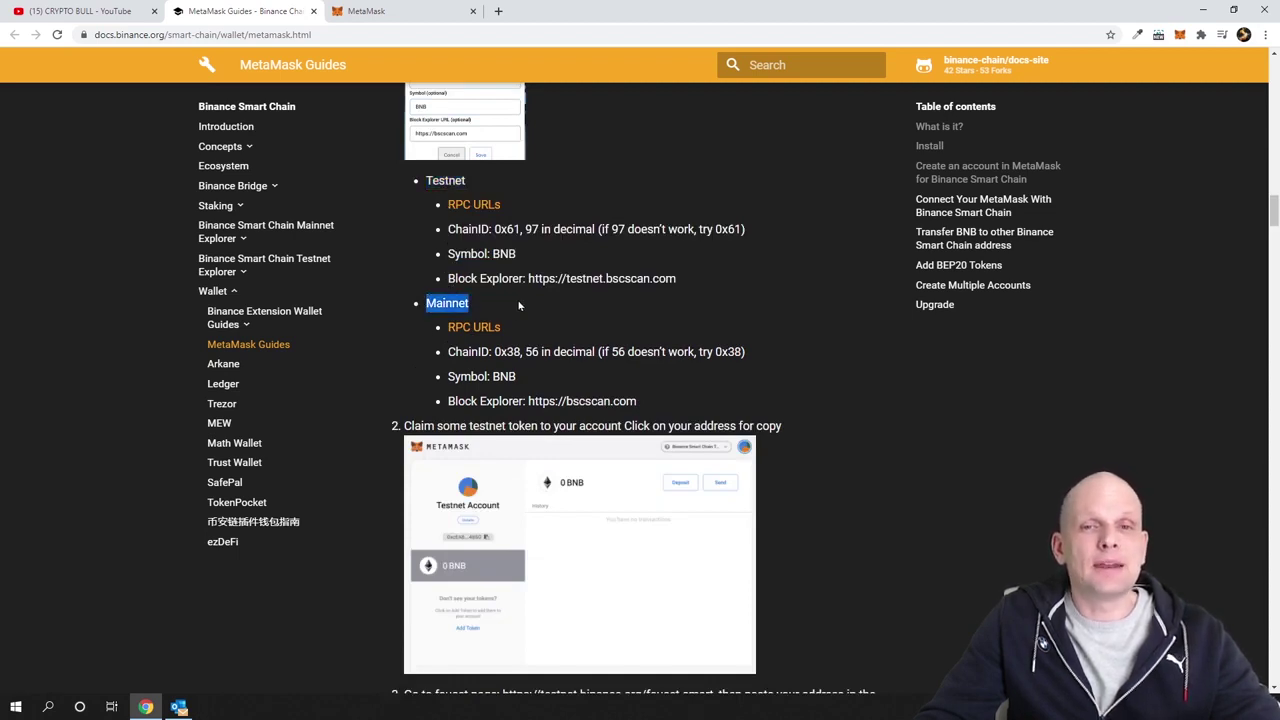
left_click(476, 335)
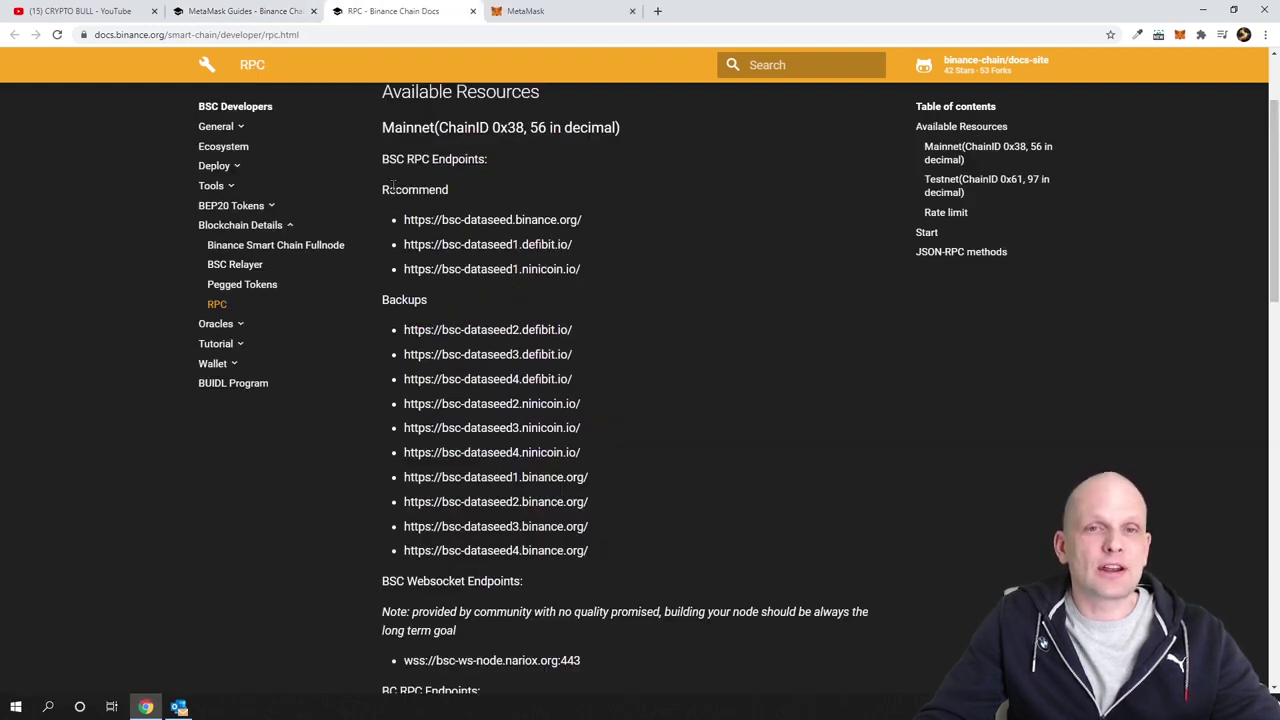
left_click_drag(388, 190, 593, 222)
right_click(542, 219)
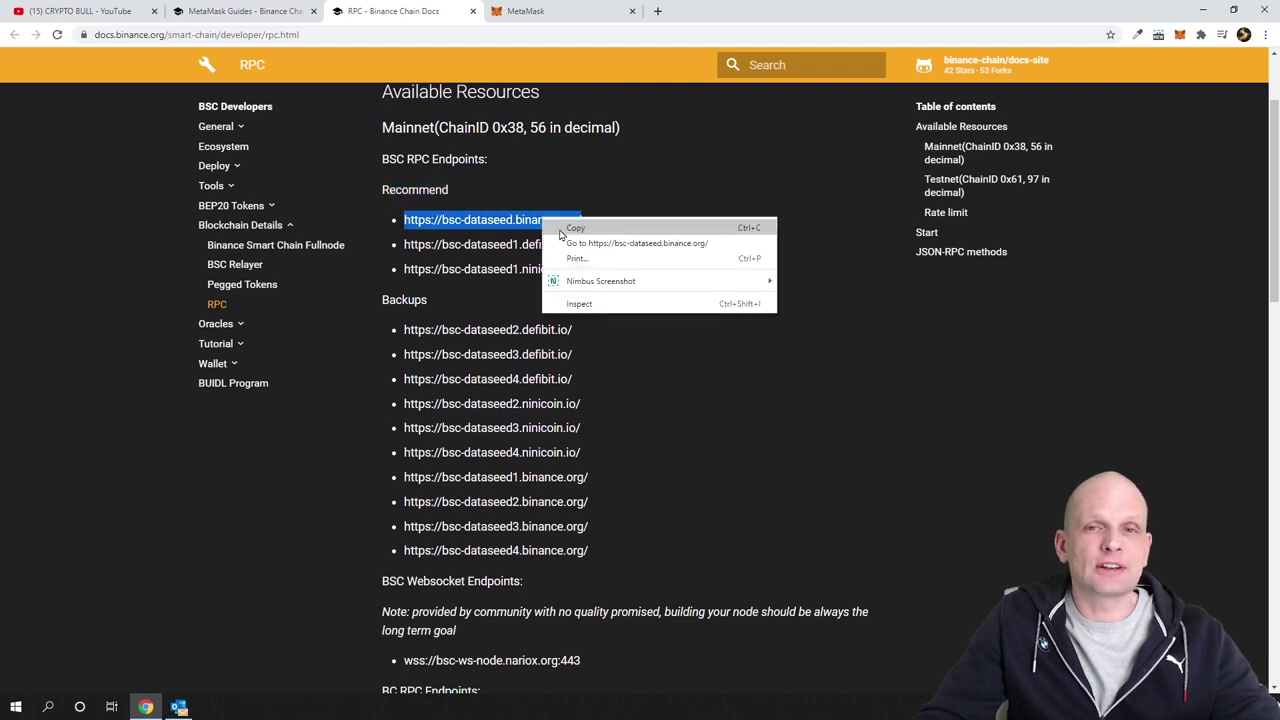
left_click(571, 228)
left_click(240, 11)
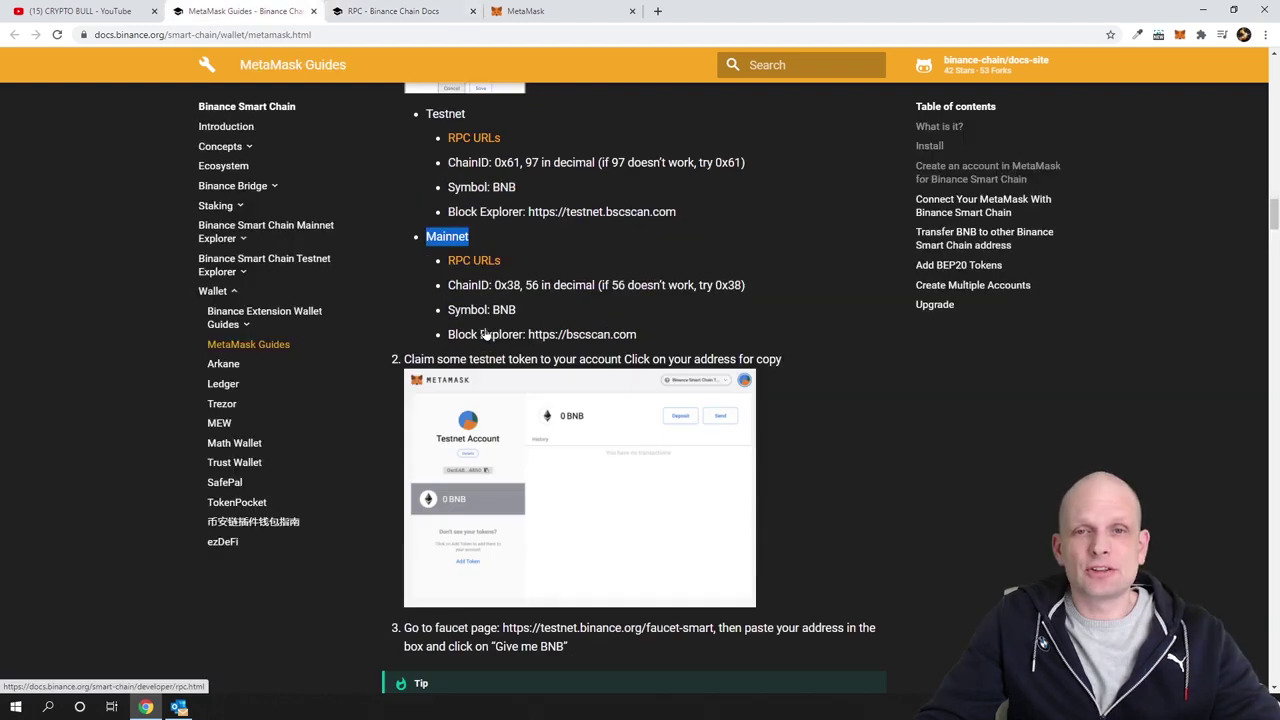
- Start a new Custom RPC network in MetaMask and name it Binance Smart Chain
left_click(1179, 37)
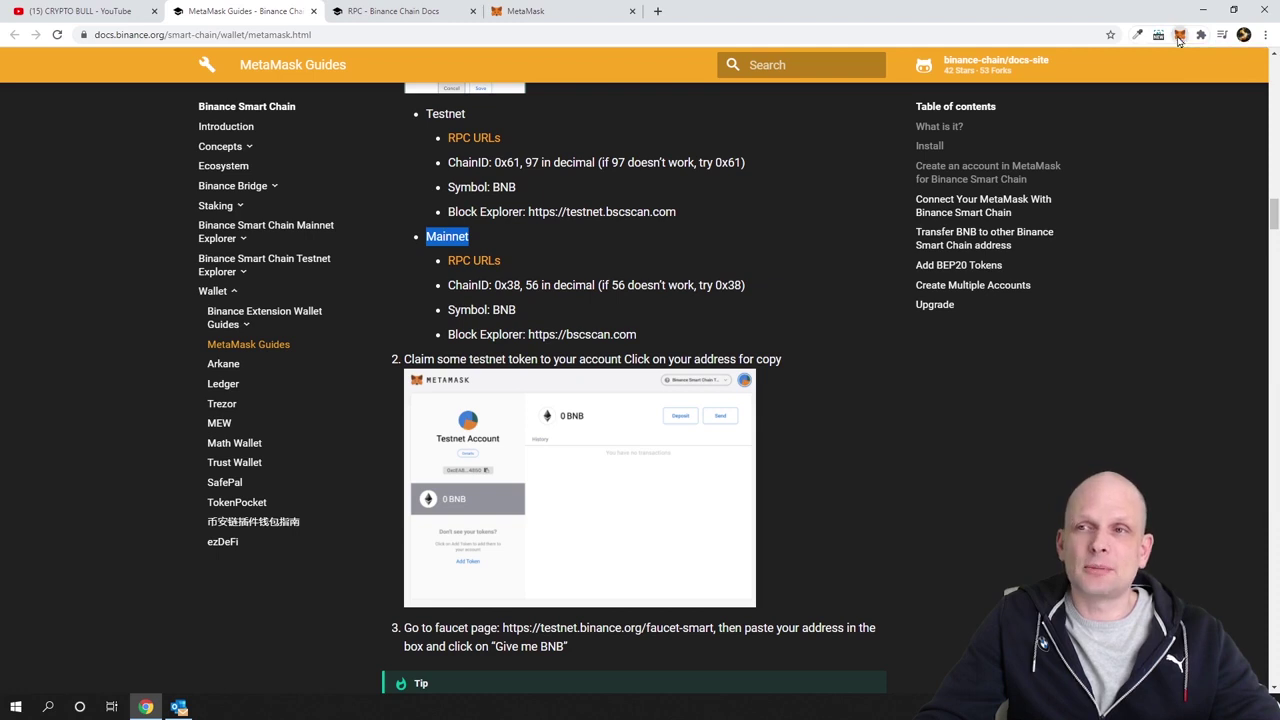
left_click(1092, 70)
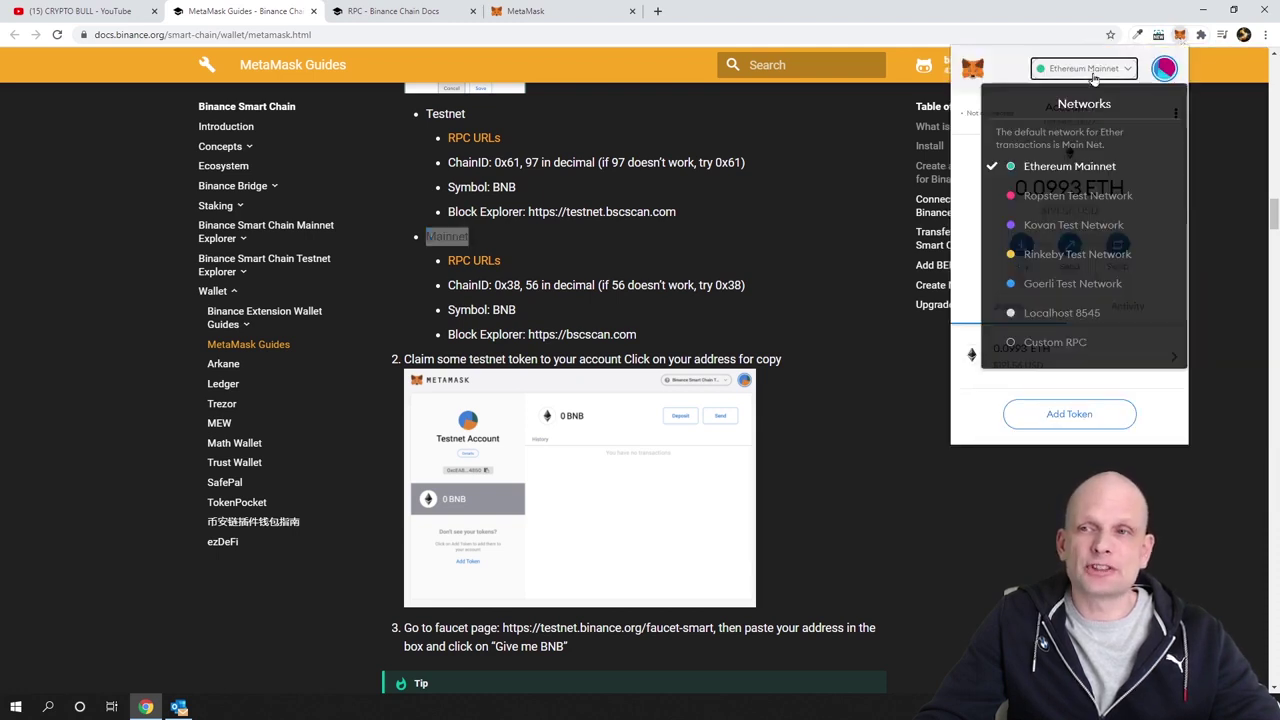
left_click(1045, 342)
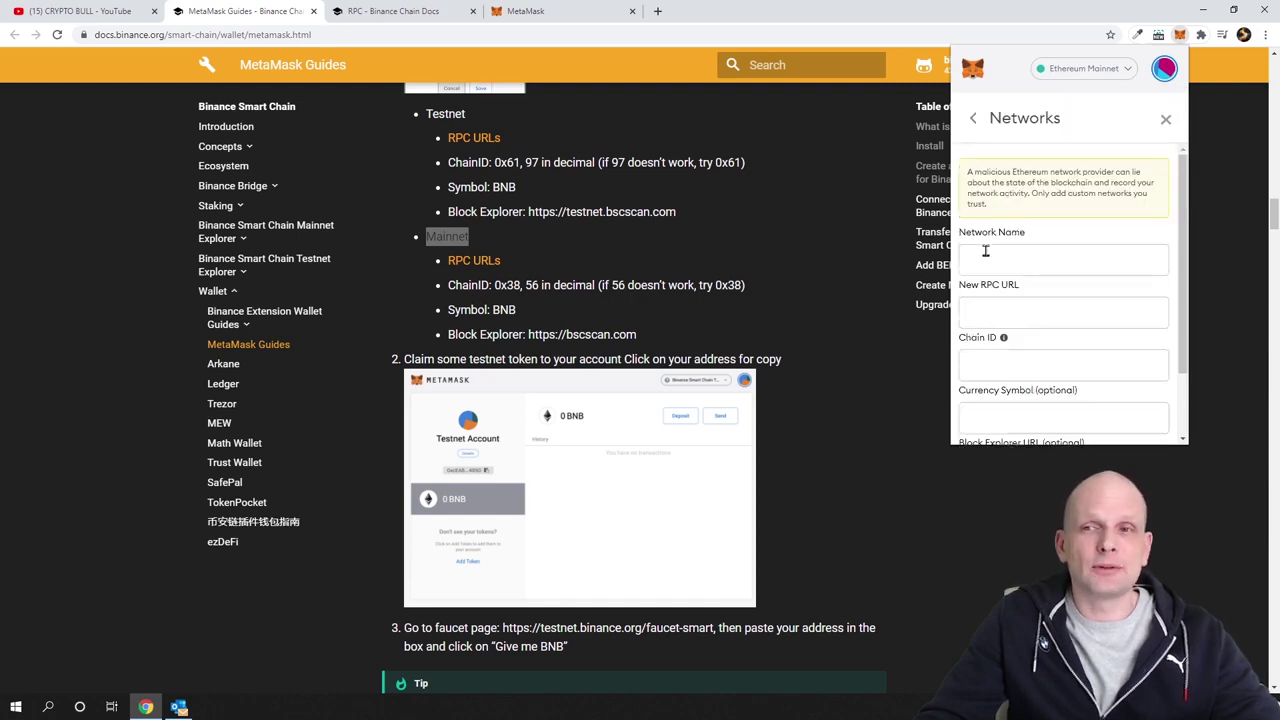
left_click(1036, 259)
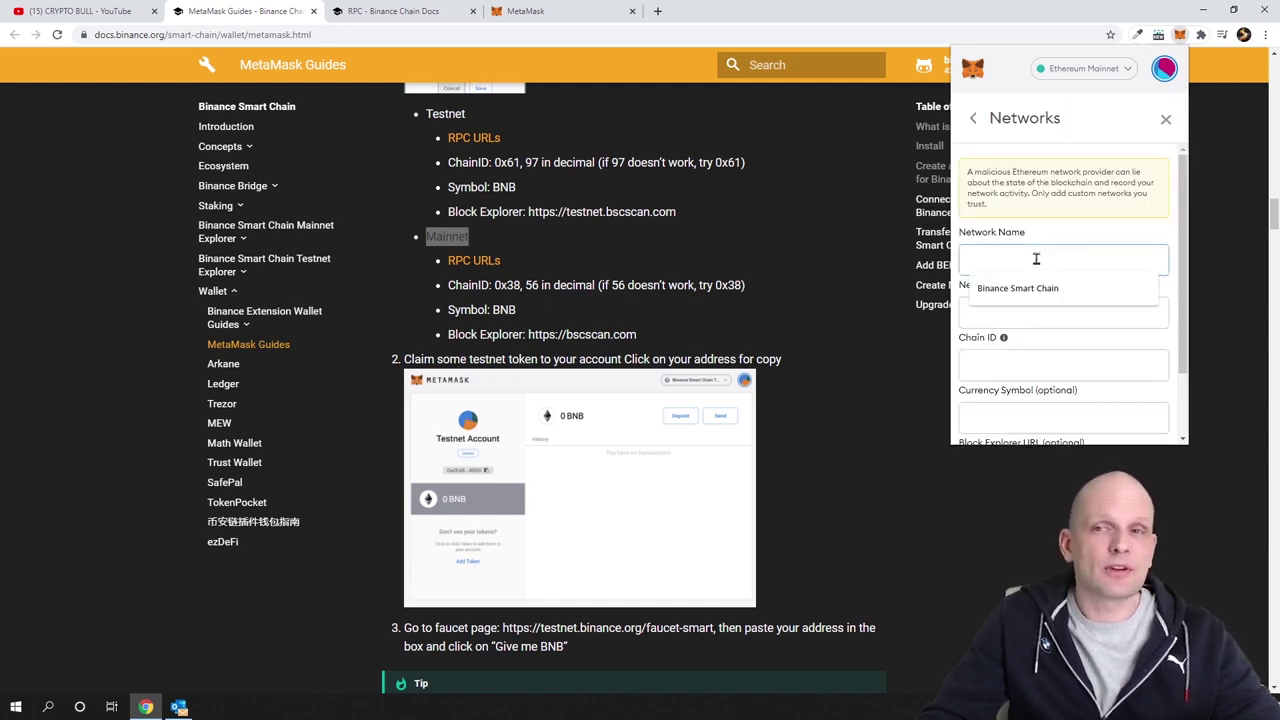
left_click(1036, 289)
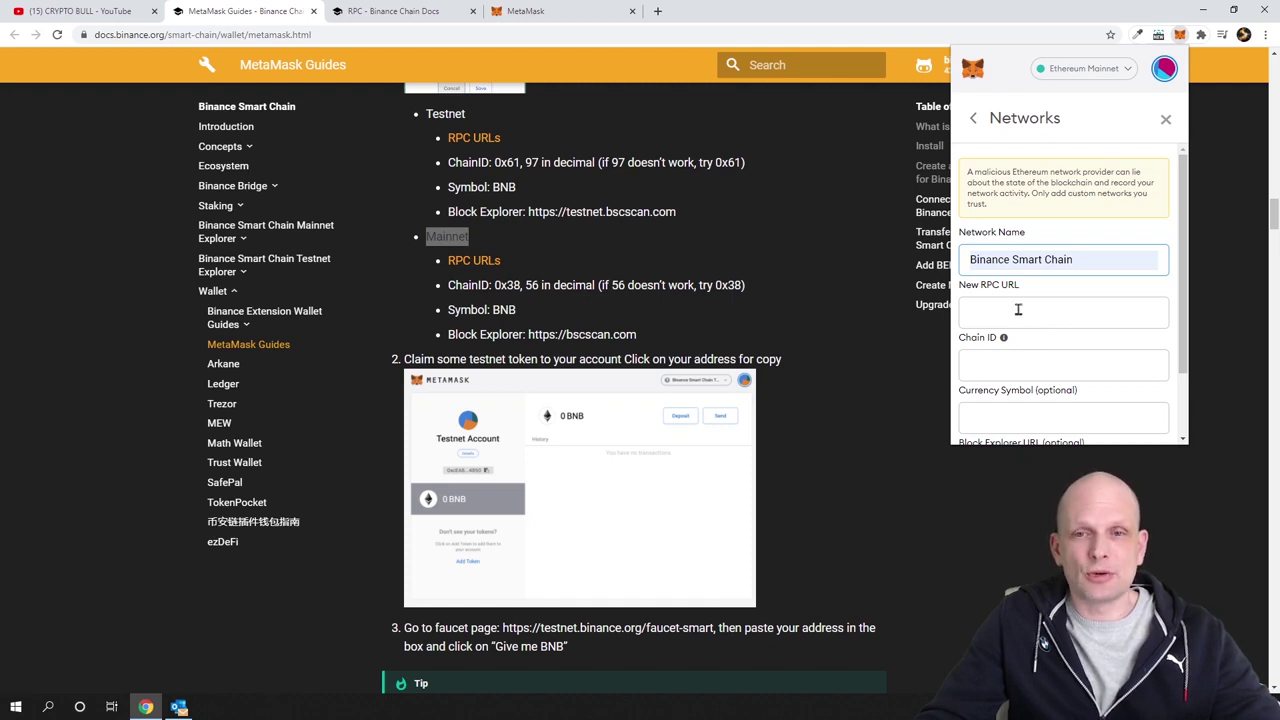
scroll(1018, 270, "down", 1)
right_click(1018, 248)
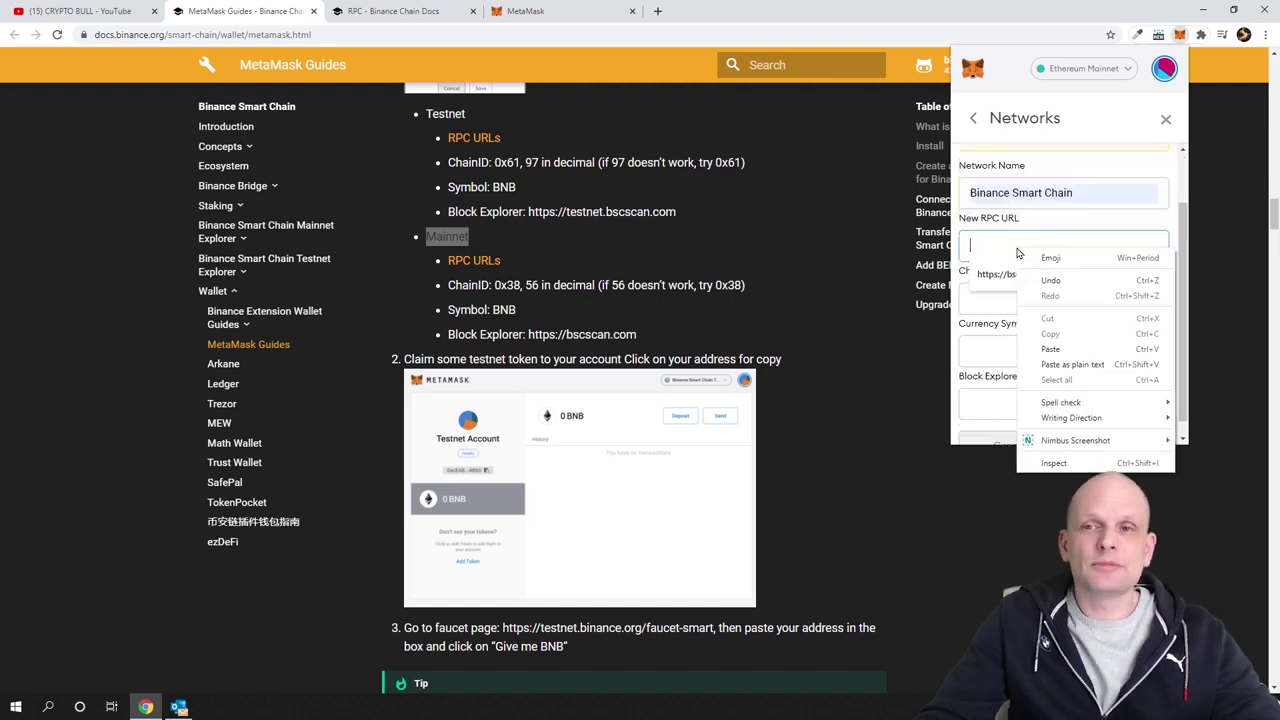
left_click(1050, 349)
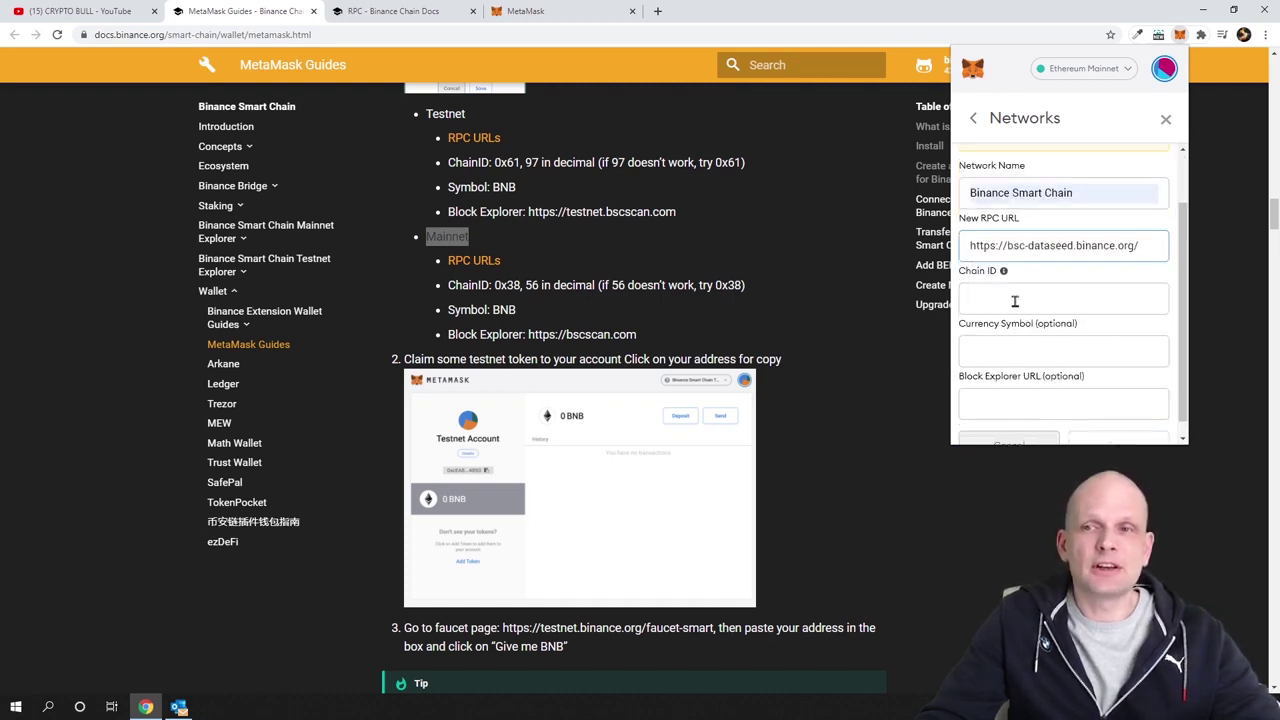
left_click(1014, 300)
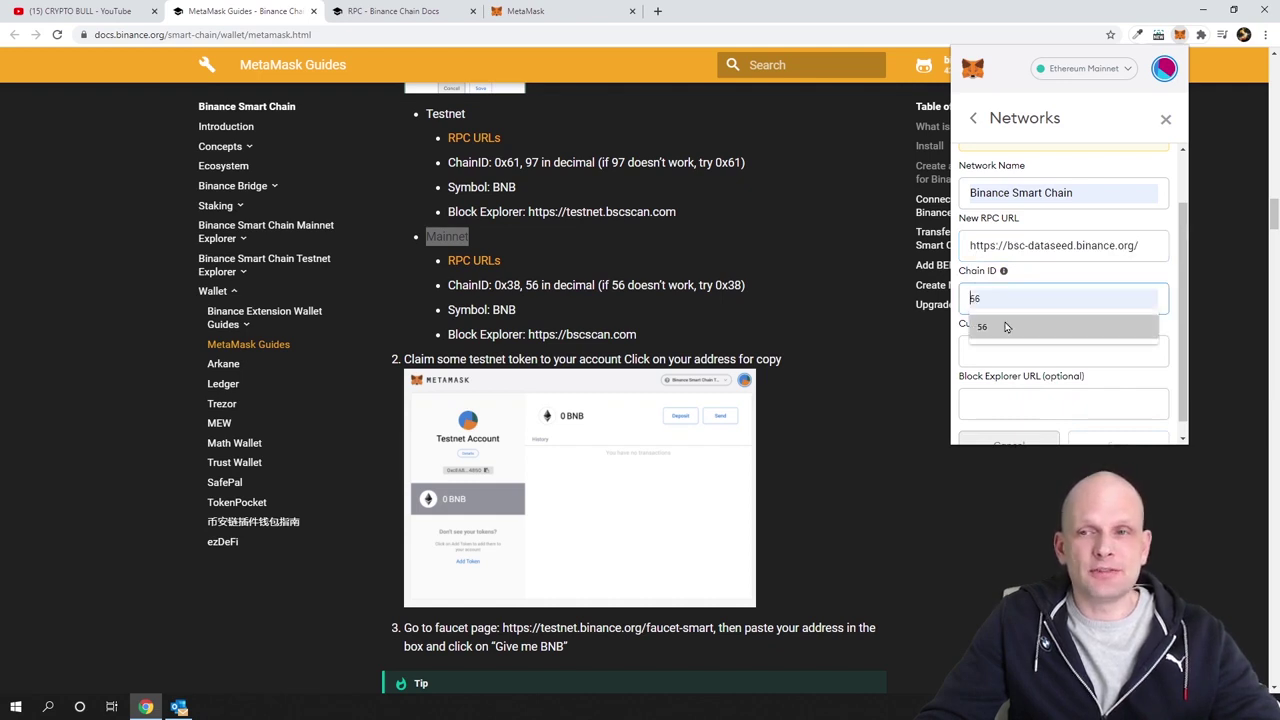
left_click(1005, 327)
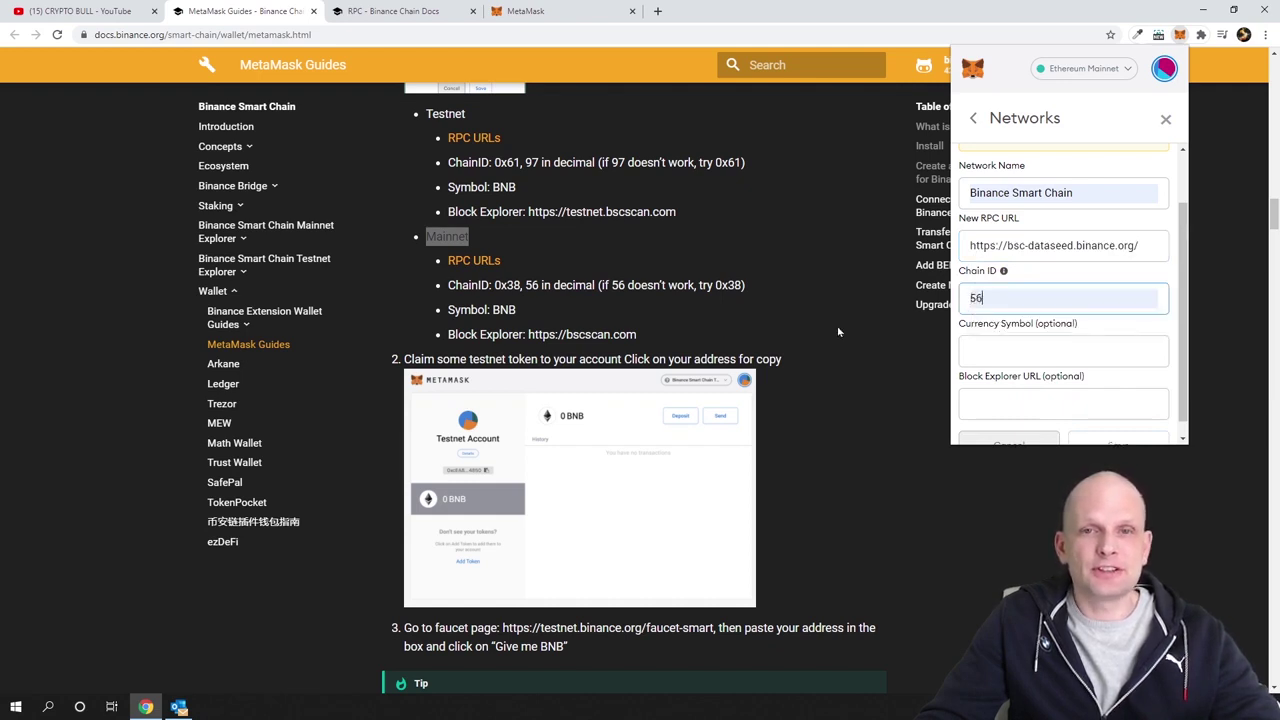
left_click(452, 284)
left_click_drag(526, 285, 572, 286)
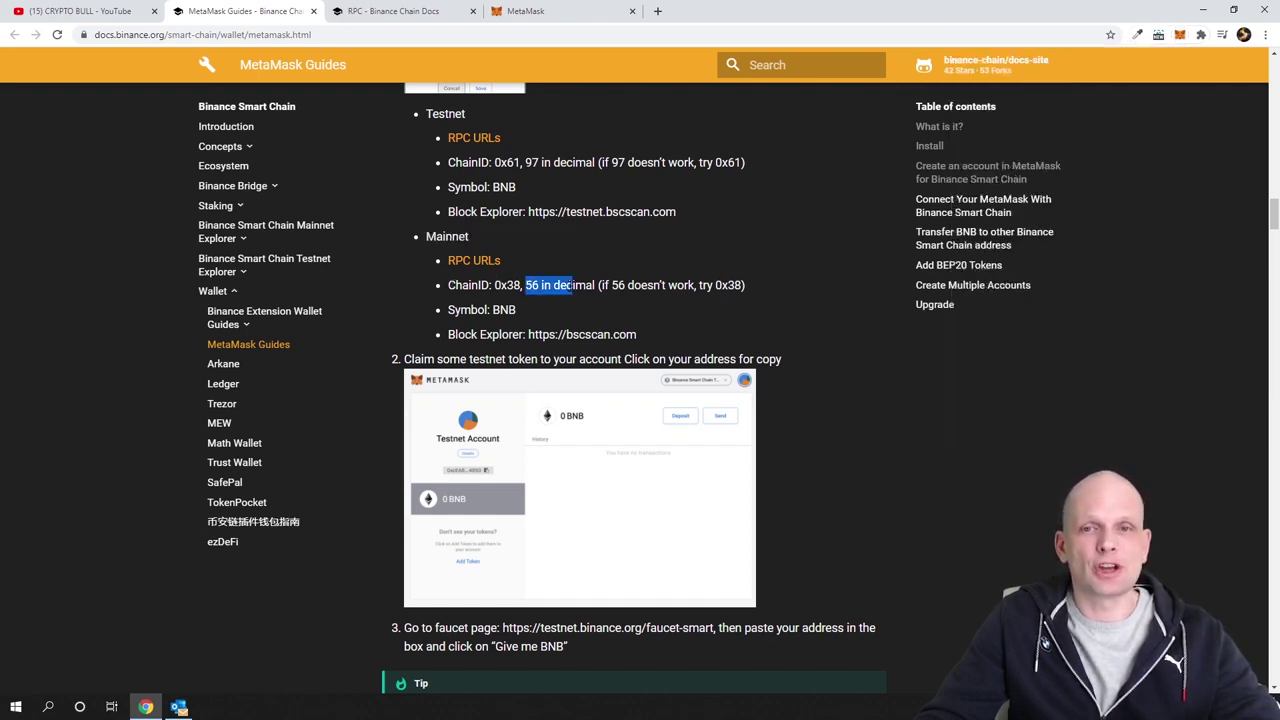
left_click(1180, 34)
left_click(1013, 350)
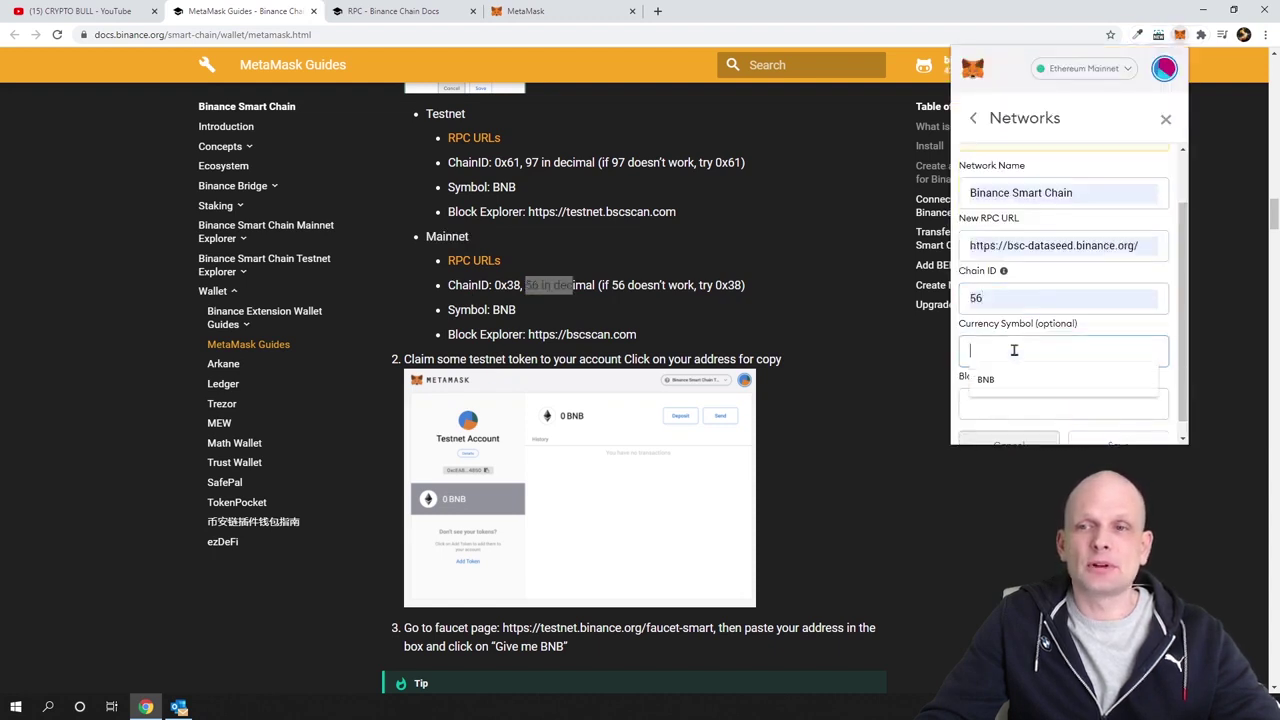
left_click(986, 379)
left_click(991, 392)
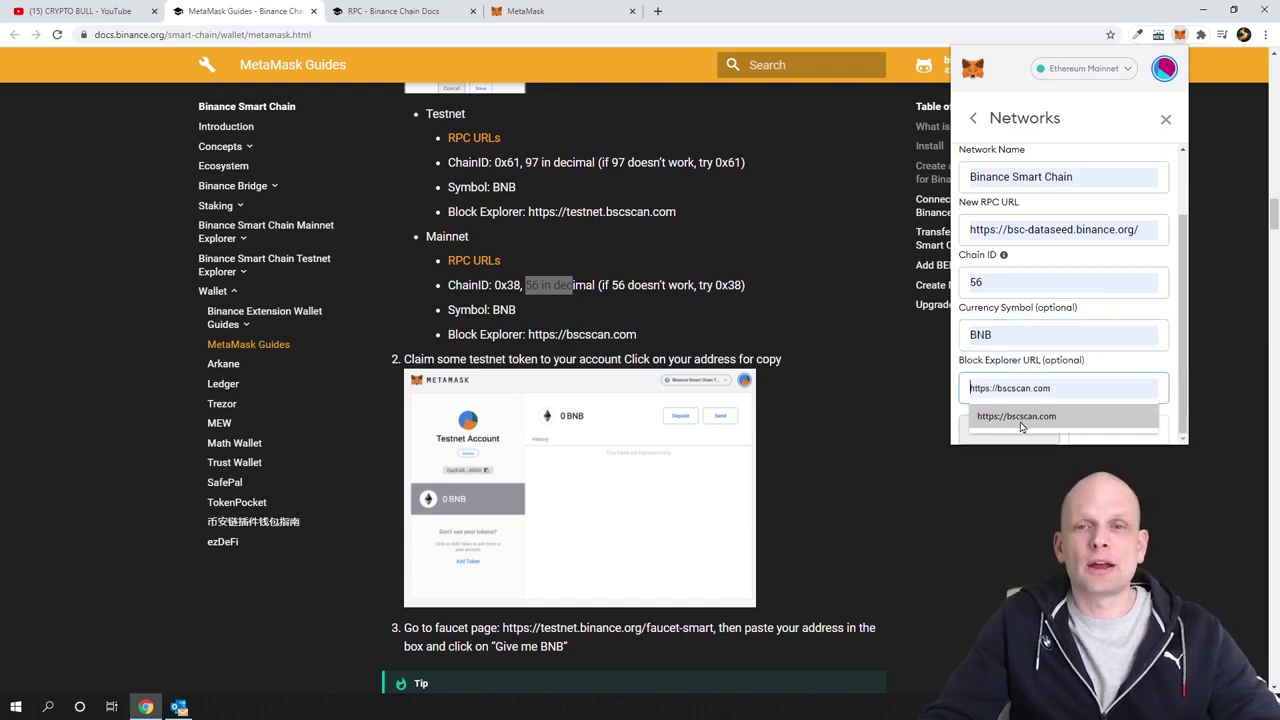
left_click(1020, 420)
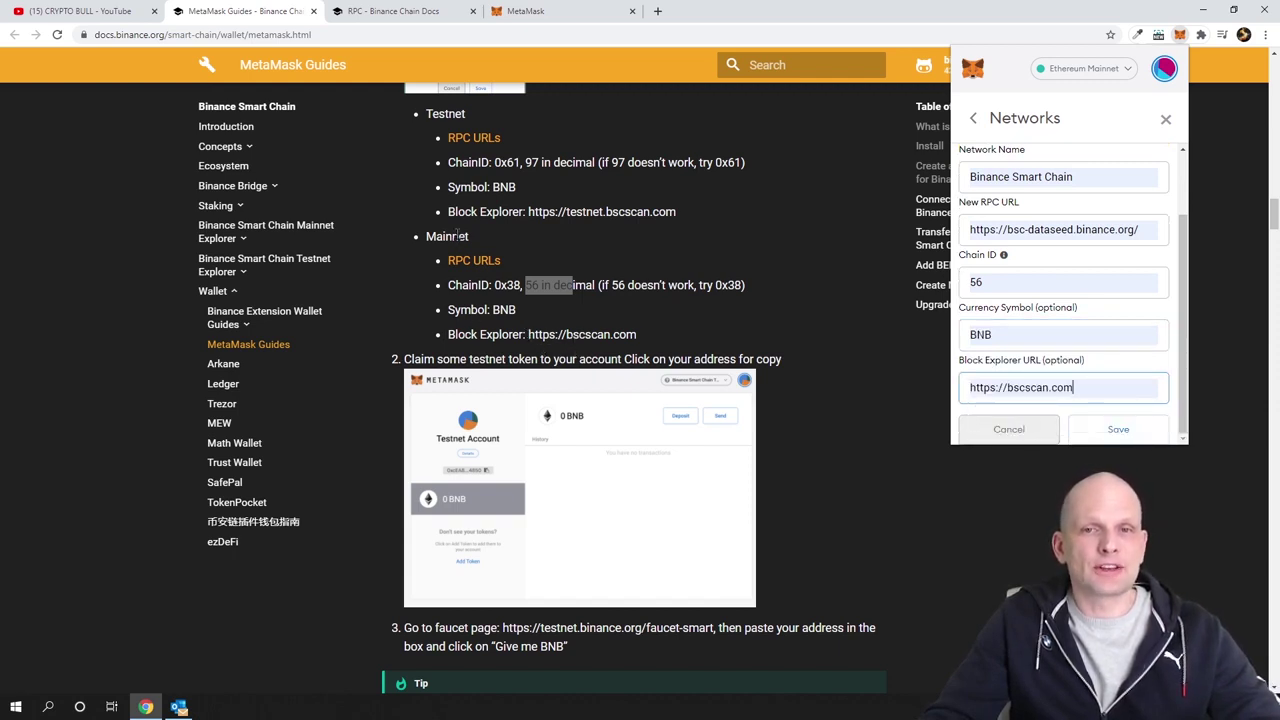
left_click(1110, 430)
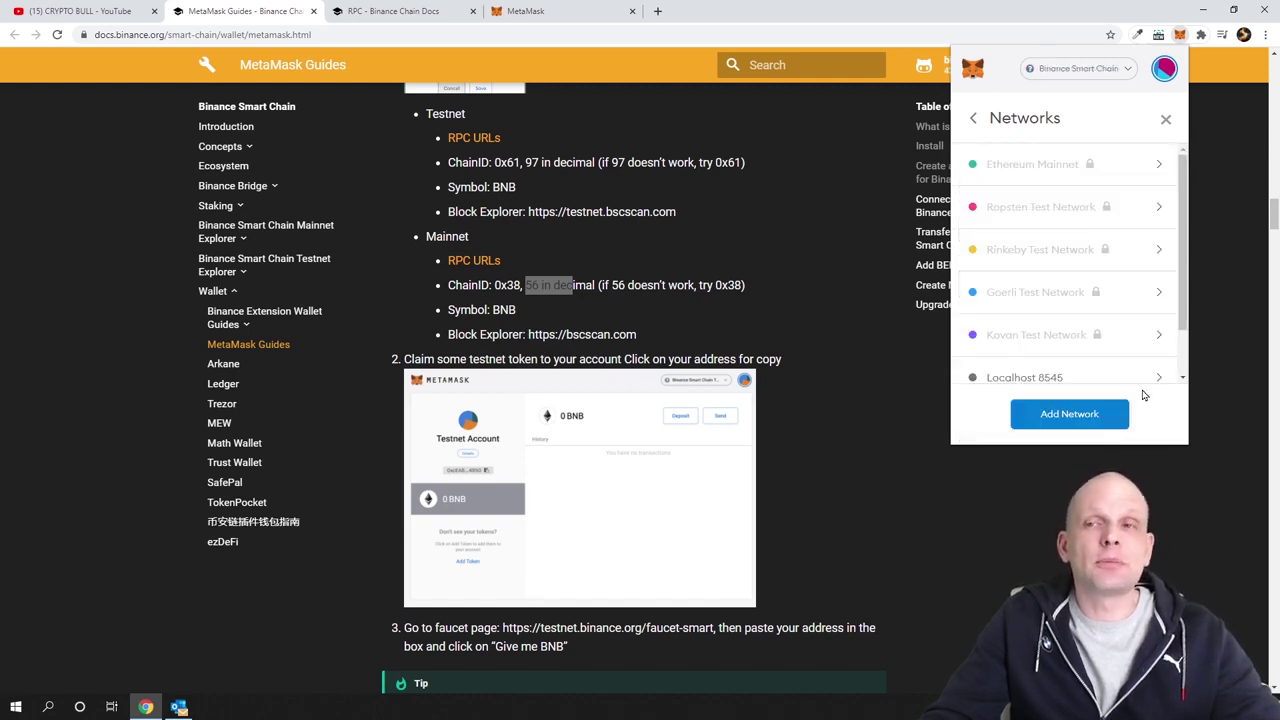
- Review the saved Binance Smart Chain entry in the networks list and check the account's BNB balance
scroll(1126, 305, "down", 2)
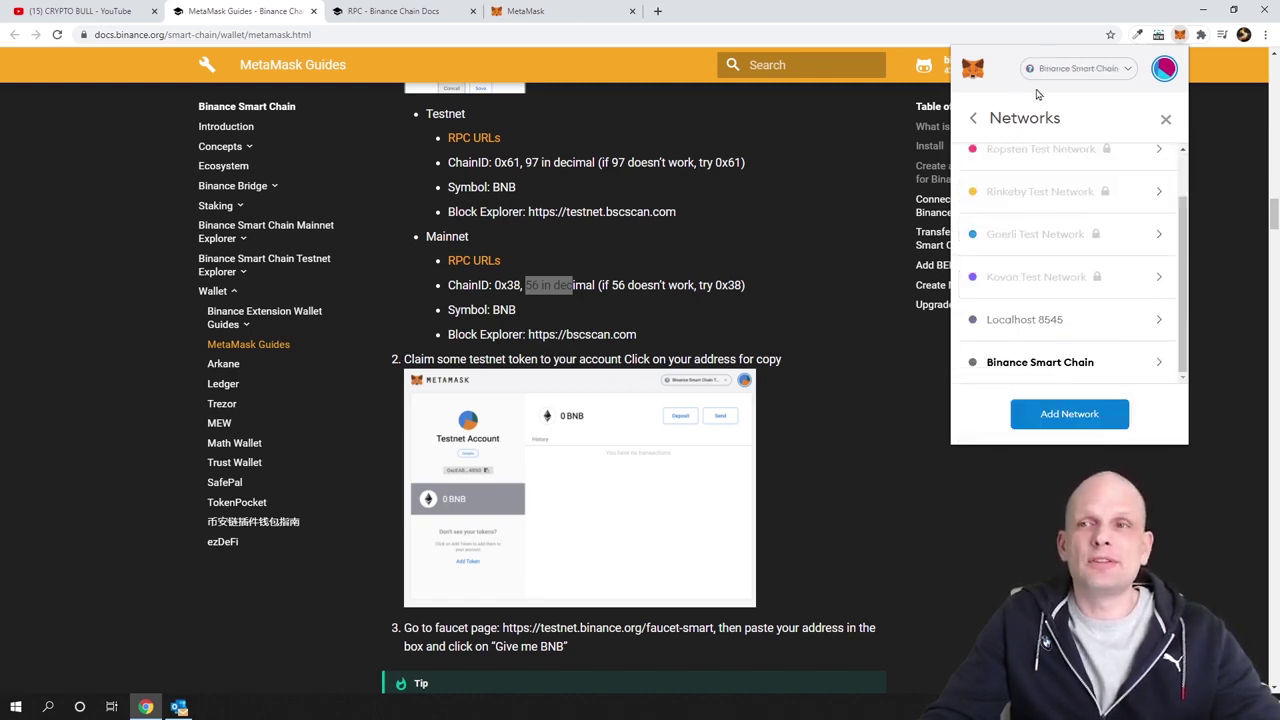
left_click(1055, 362)
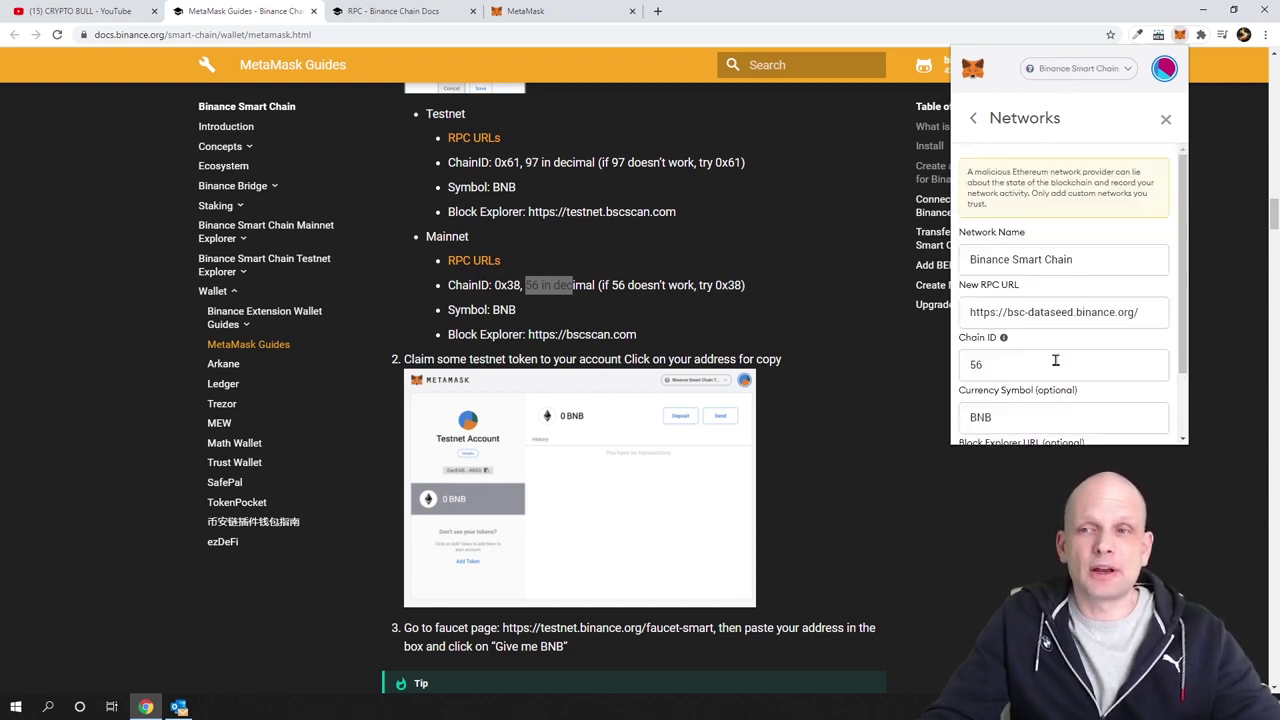
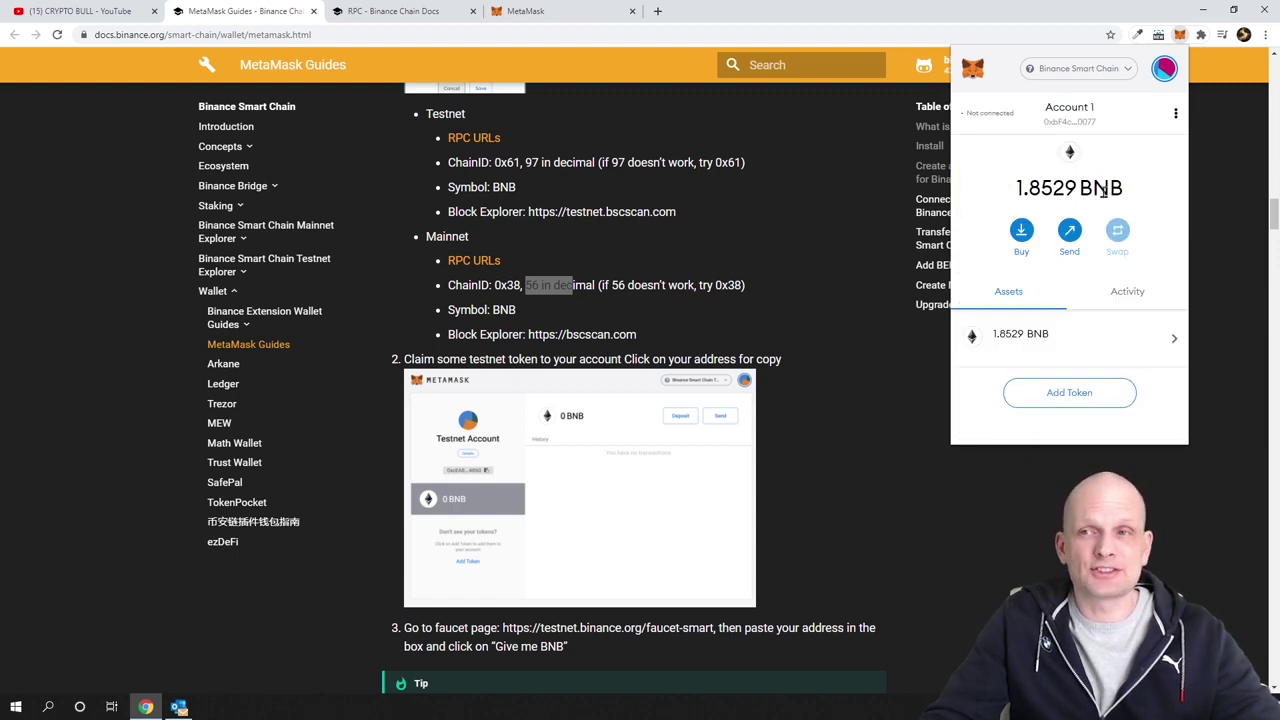
left_click_drag(1014, 183, 1110, 180)
left_click(1082, 187)
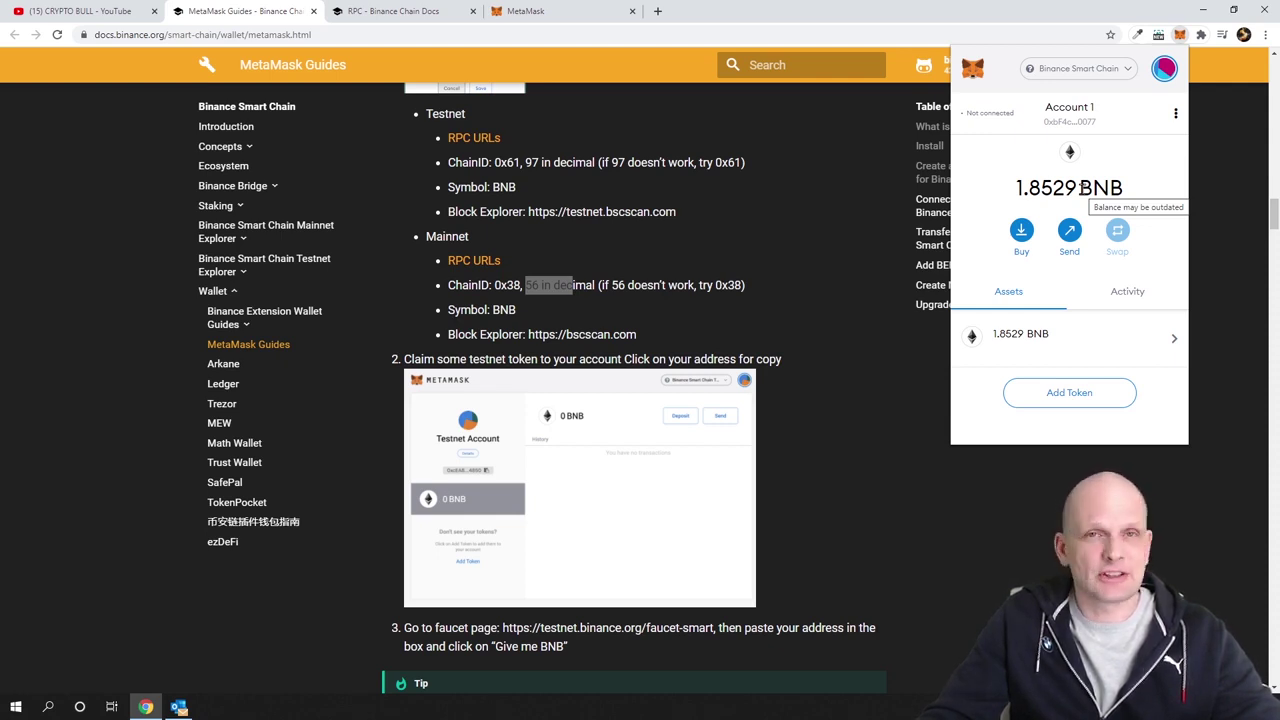
left_click_drag(1013, 188, 1115, 188)
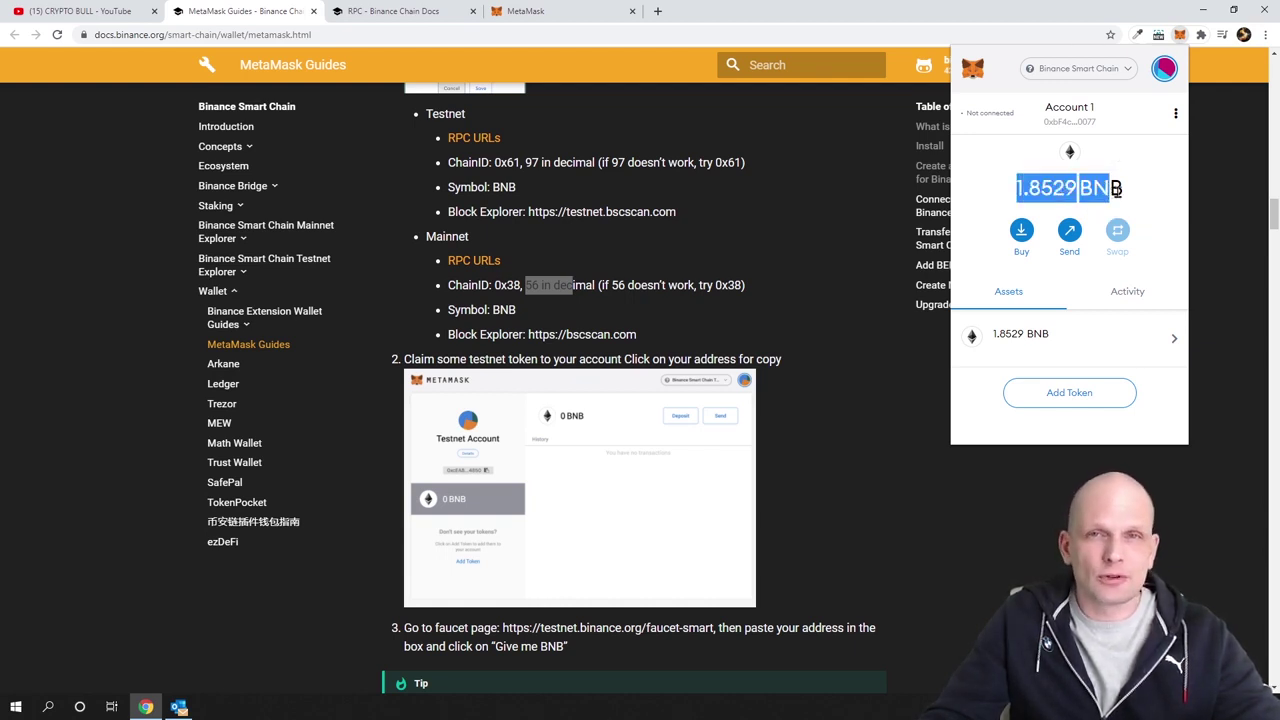
left_click(1078, 186)
- Open the MetaMask wallet in its expanded full-page view
key("ctrl+Tab")
left_click(1180, 34)
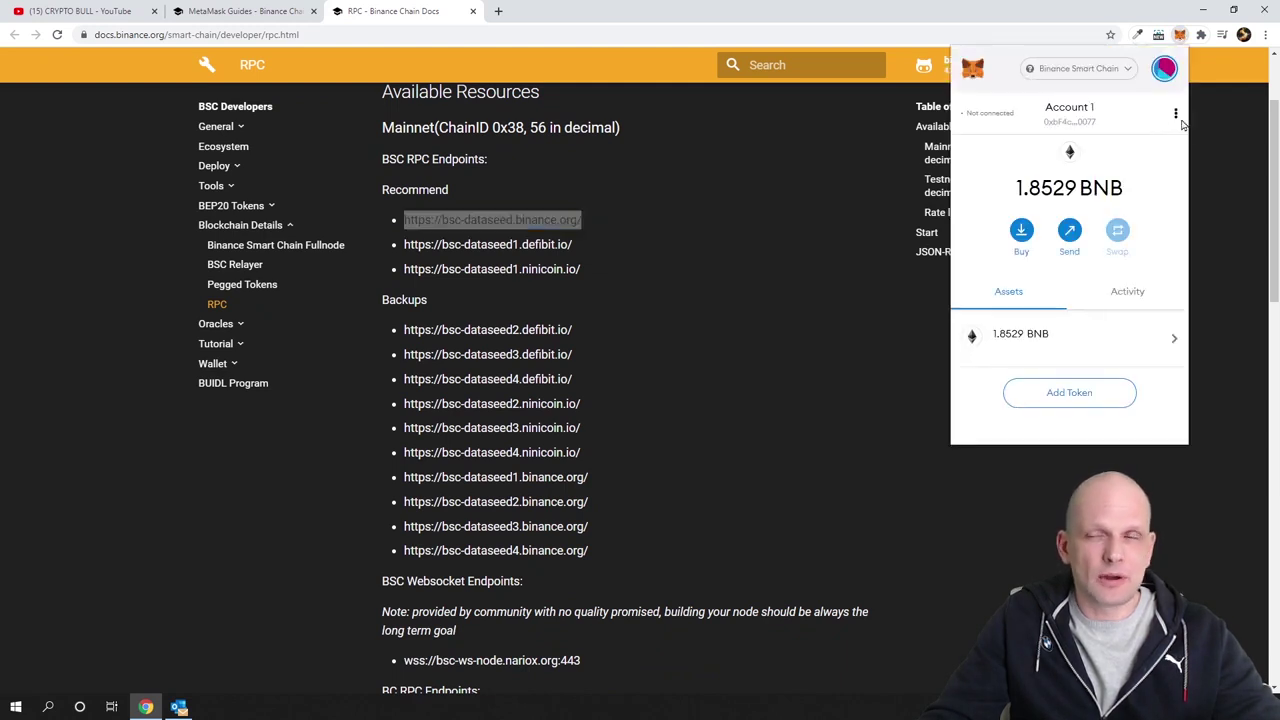
left_click(1176, 116)
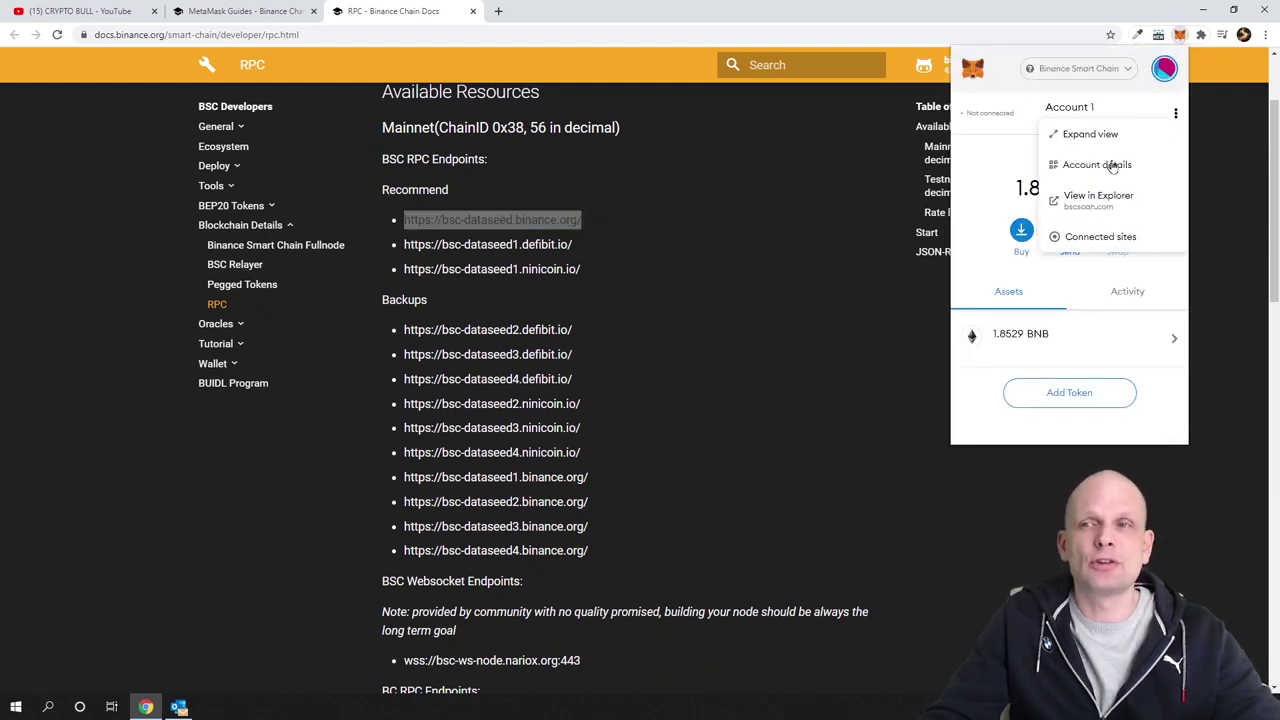
left_click(1100, 134)
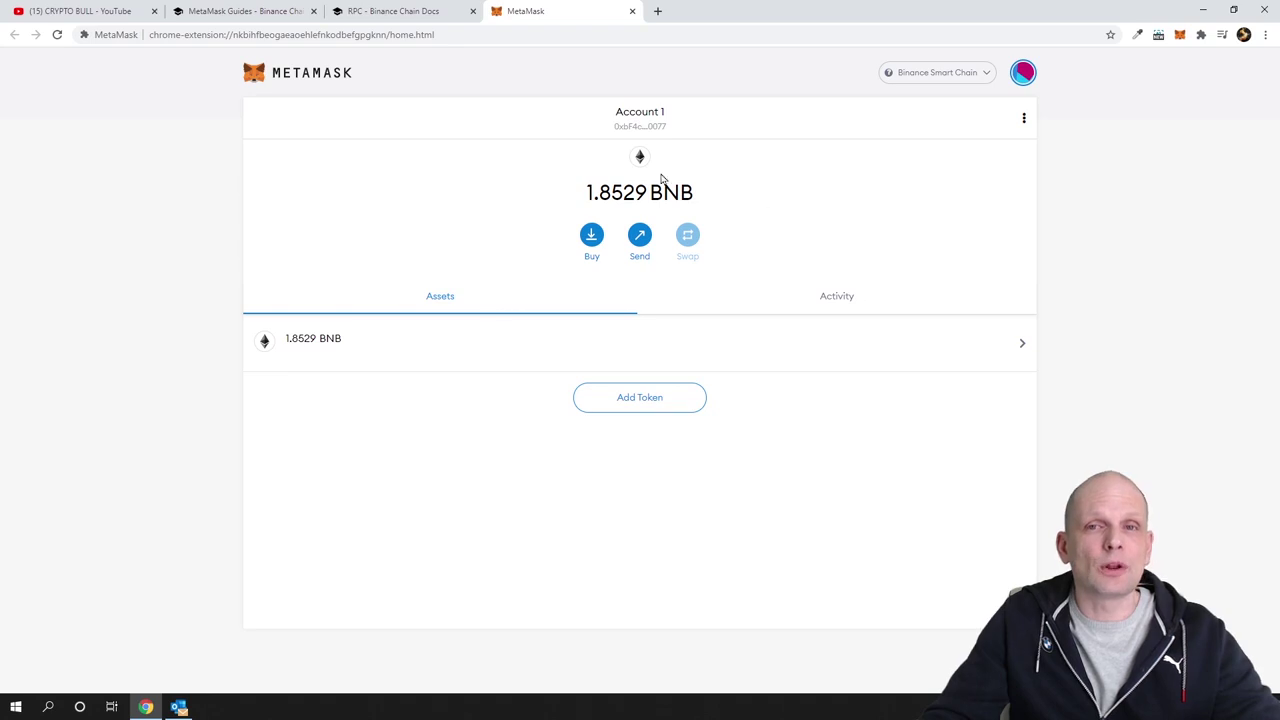
- Examine the BNB balance and its currency unit on the full-page account overview
left_click_drag(650, 191, 705, 191)
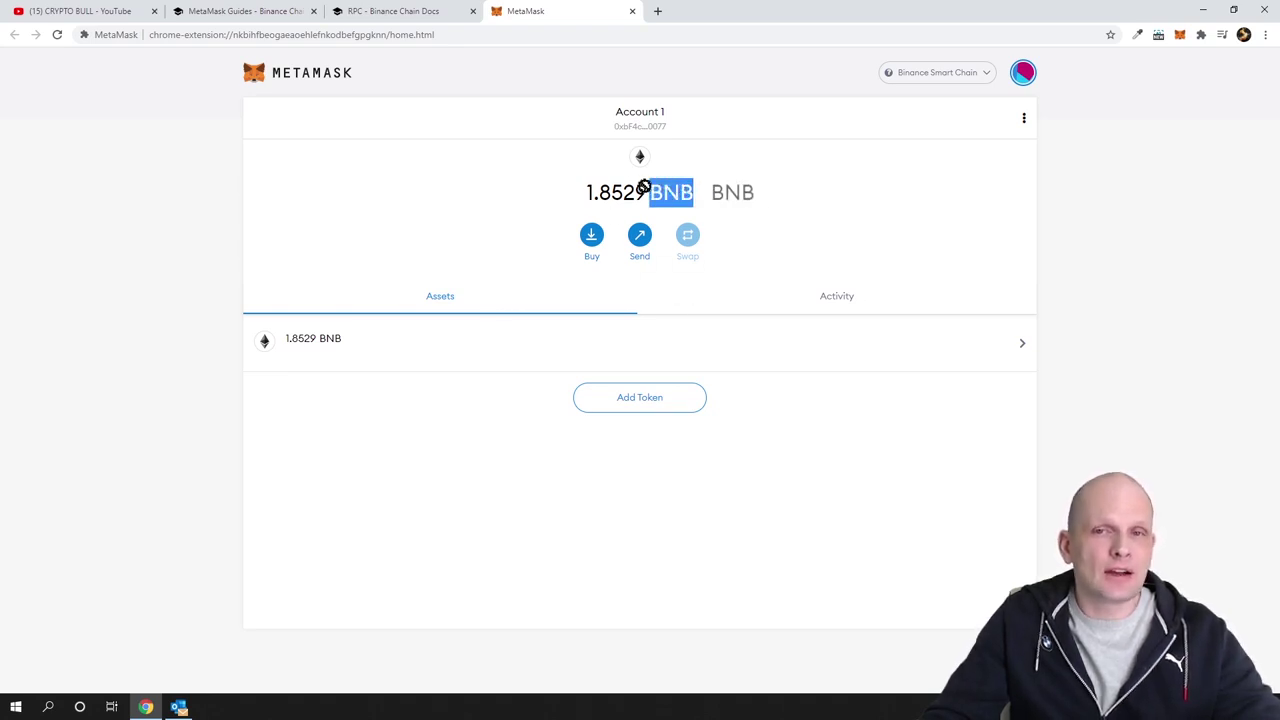
left_click(586, 193)
left_click_drag(586, 193, 648, 192)
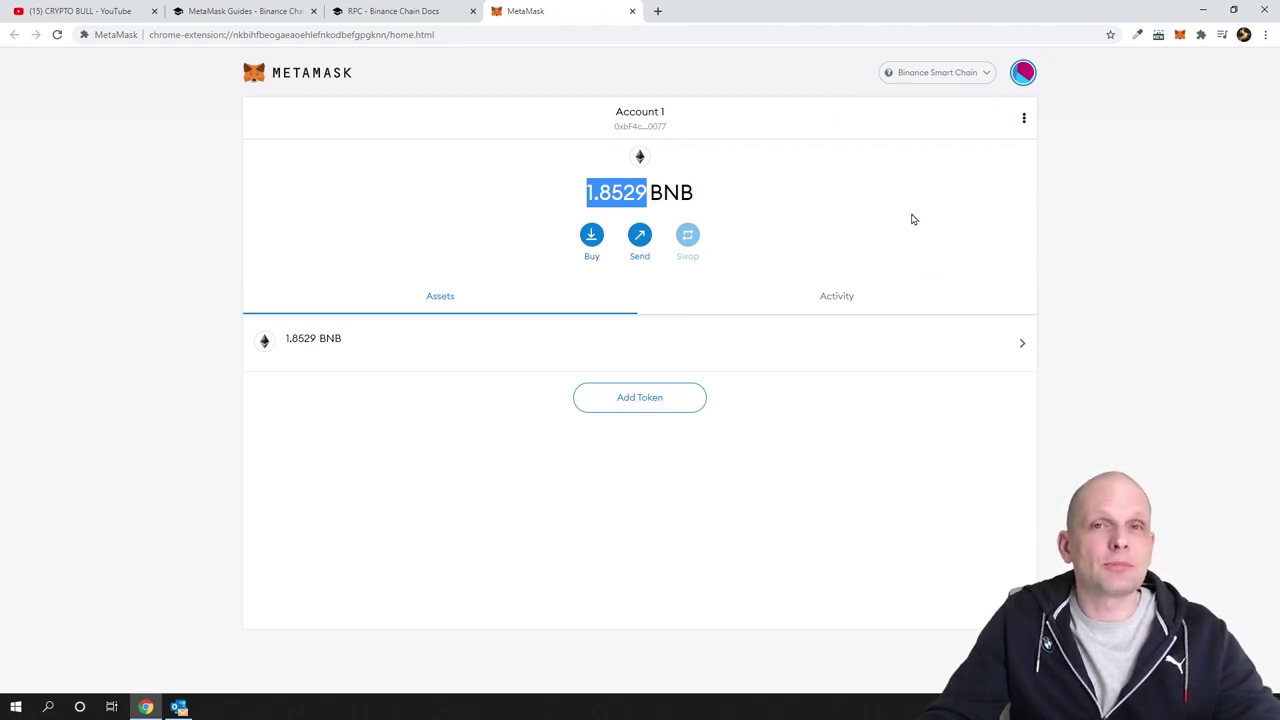
left_click(651, 114)
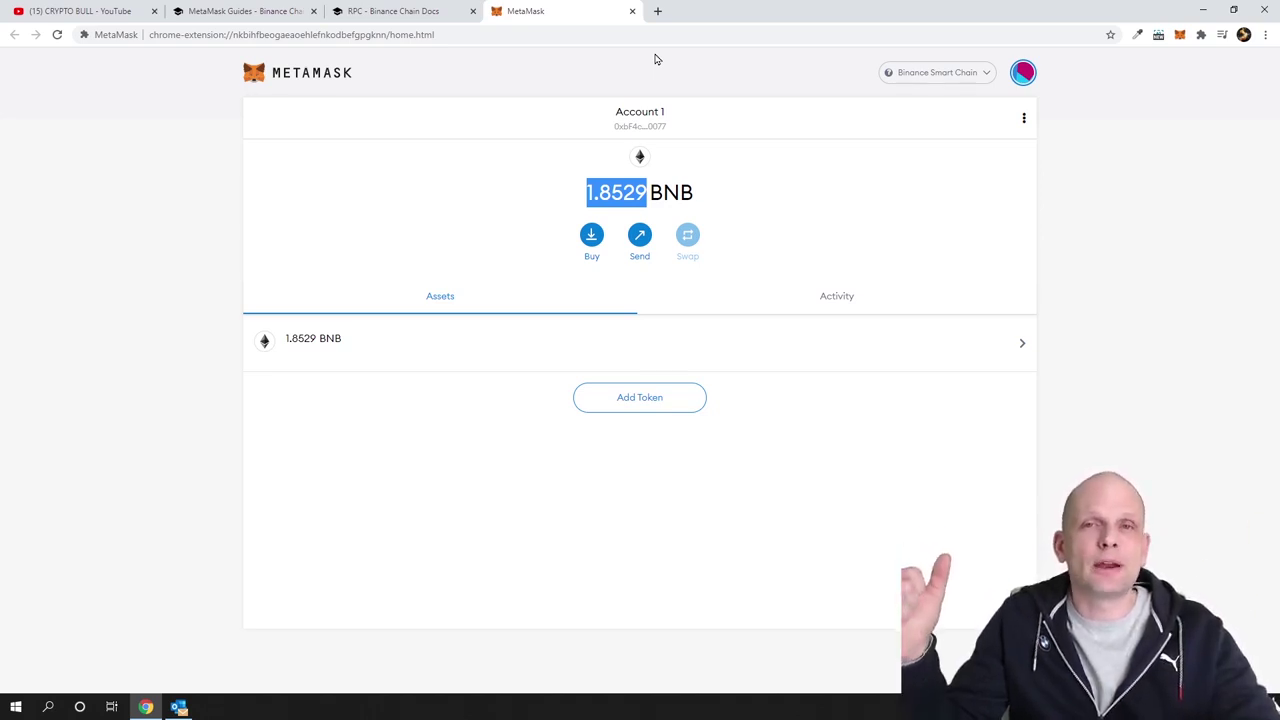
left_click(655, 58)
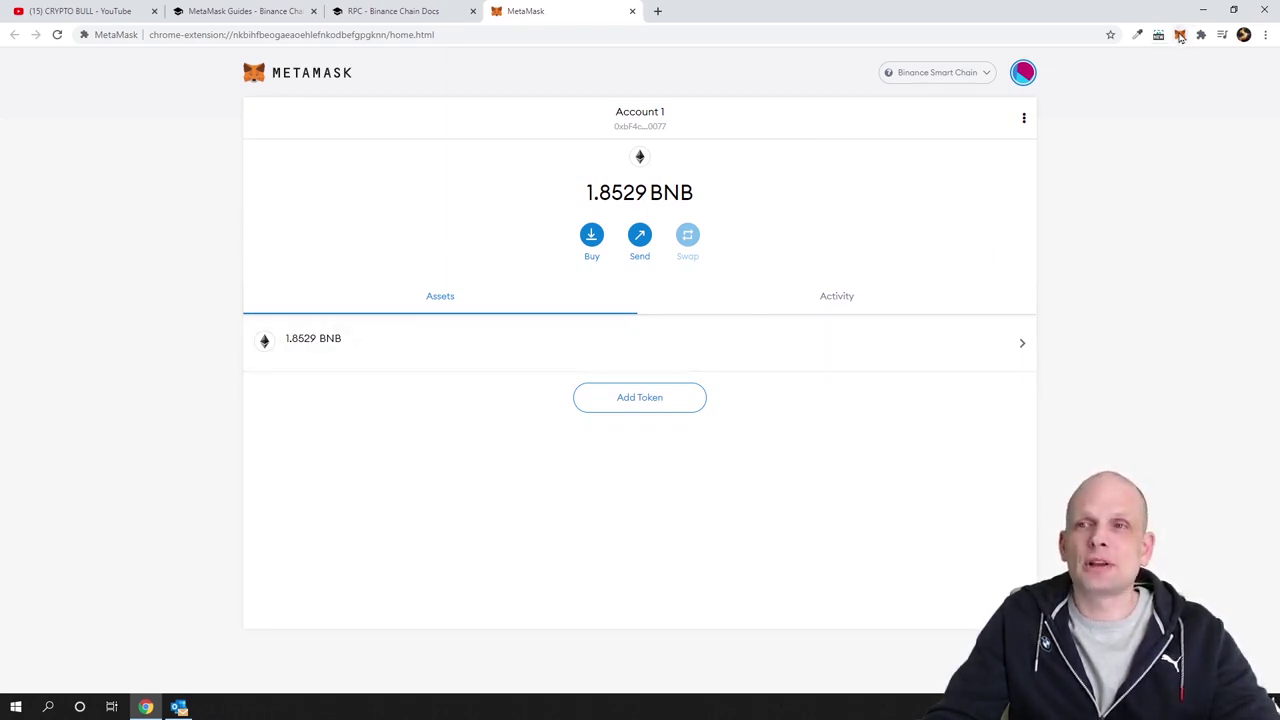
- Switch the wallet to Ethereum Mainnet to view its ETH balance, and return to the Binance Smart Chain network
left_click(968, 73)
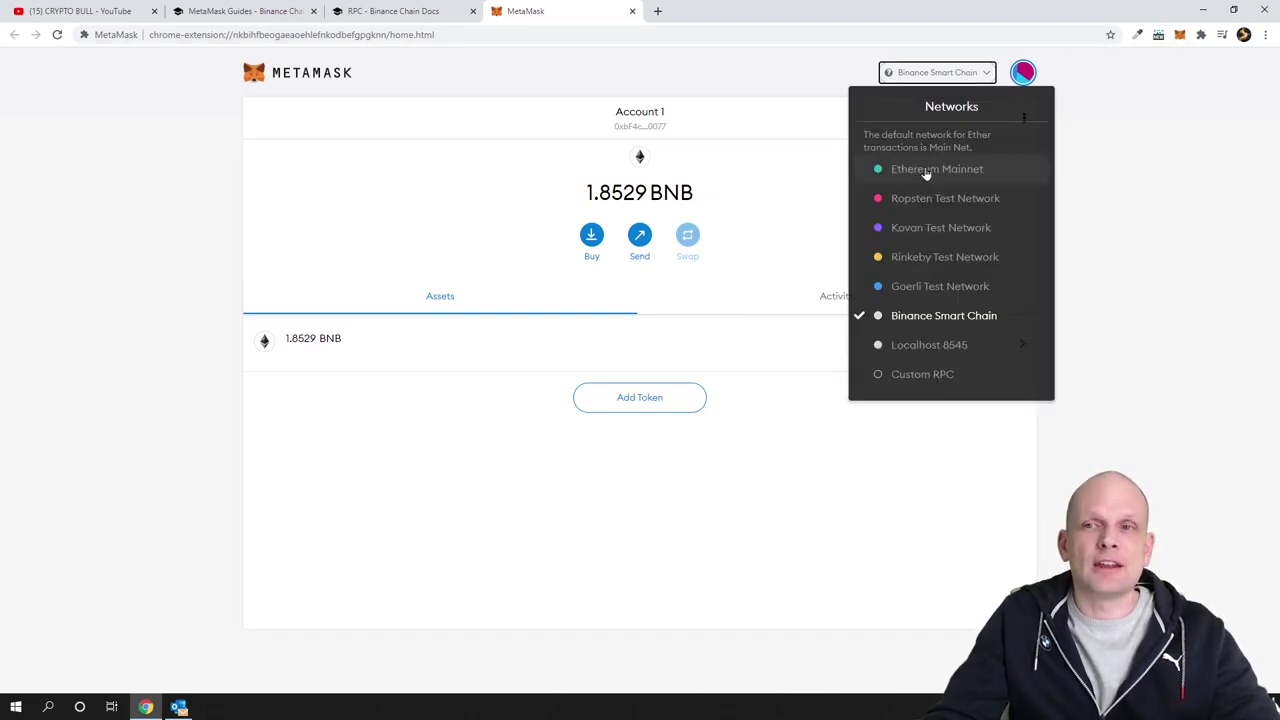
left_click(958, 170)
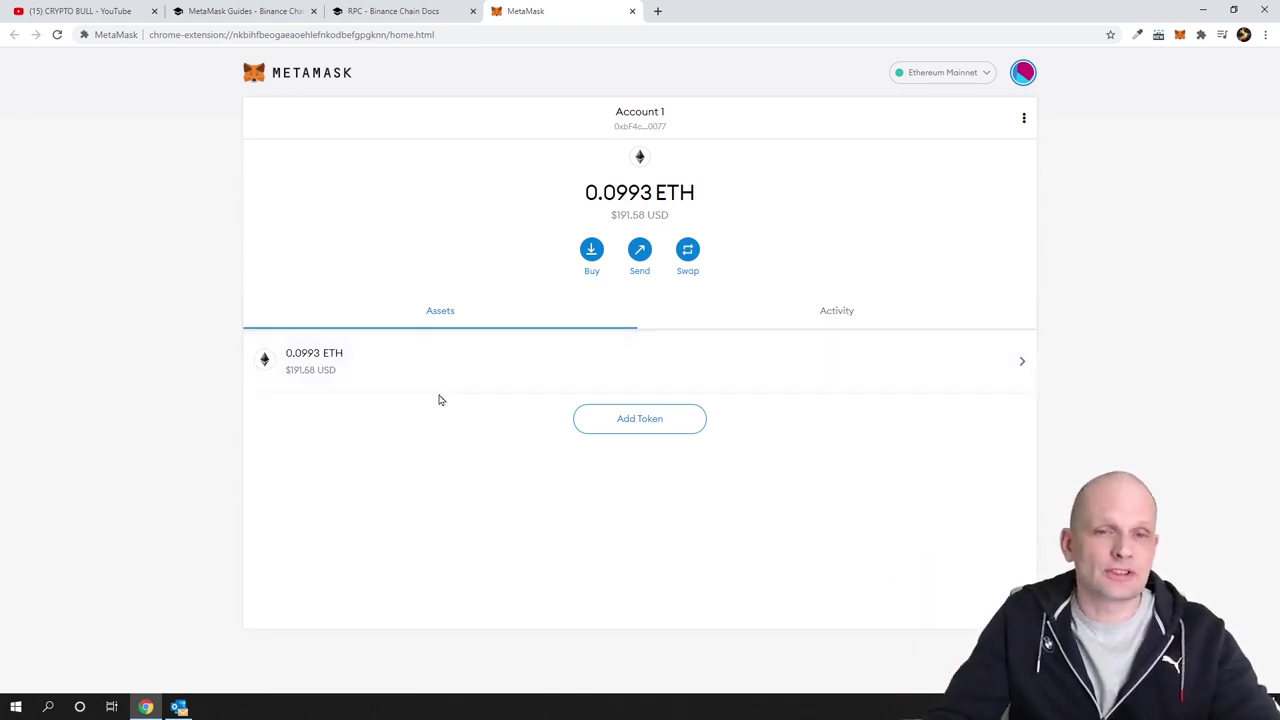
left_click(969, 76)
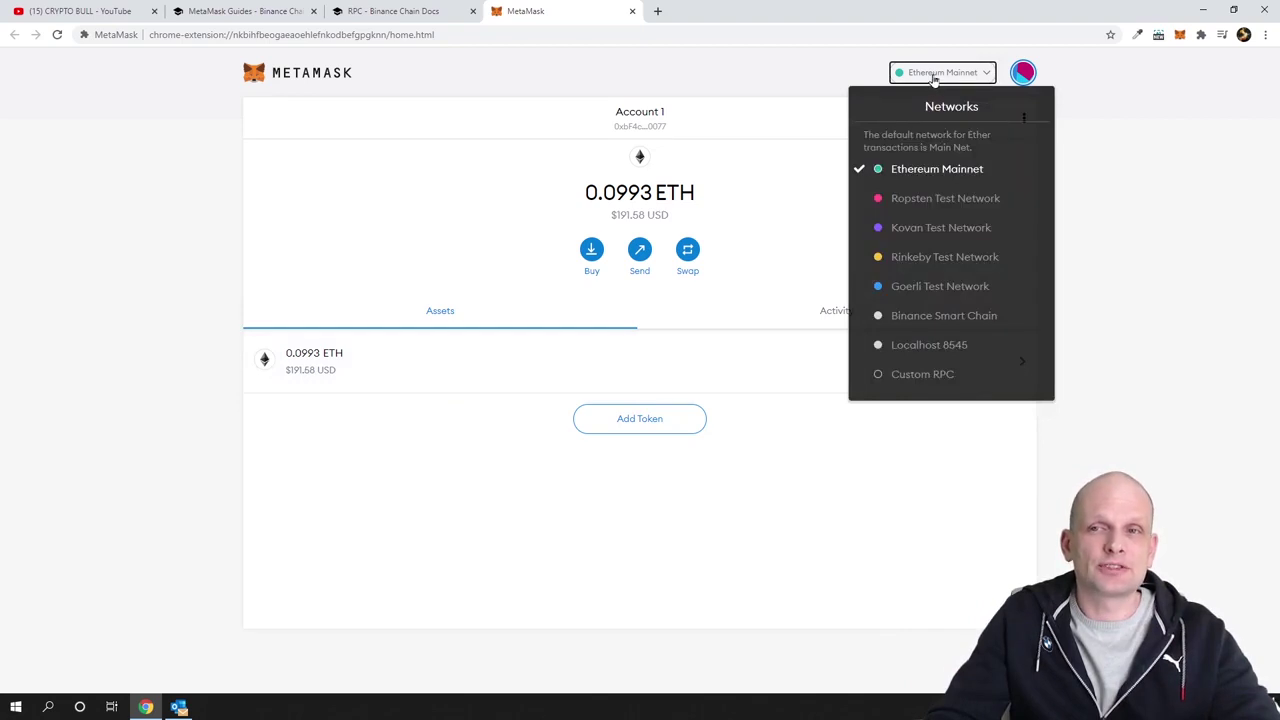
left_click(963, 318)
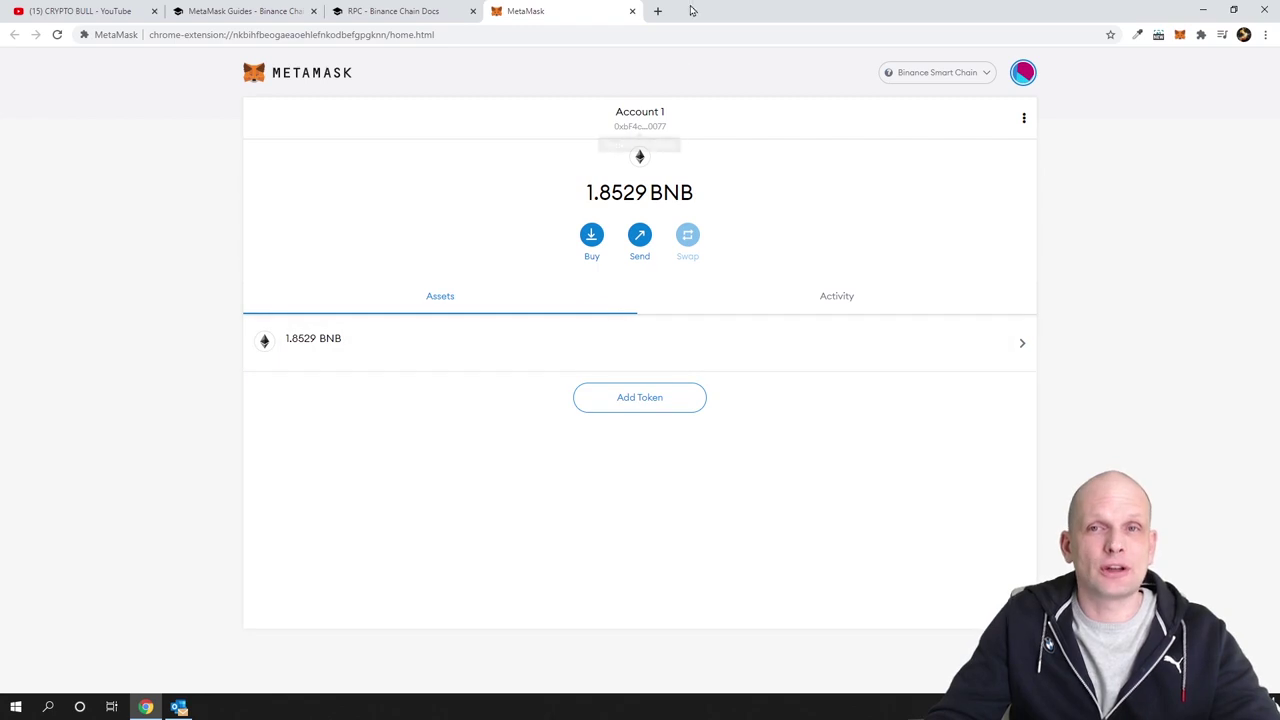
- Open pancakeswap.finance in a new tab and connect it to MetaMask with Account 1
left_click(657, 11)
left_click(673, 33)
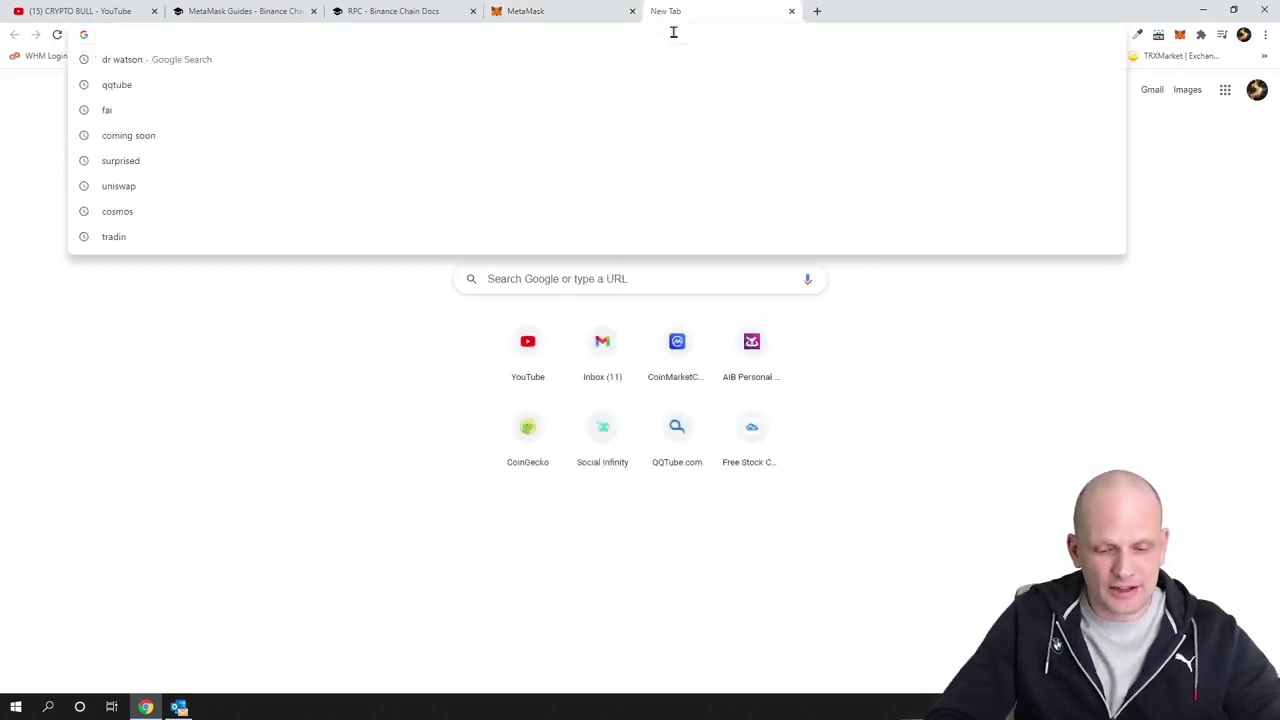
type("pancakeswap.finance")
key("Return")
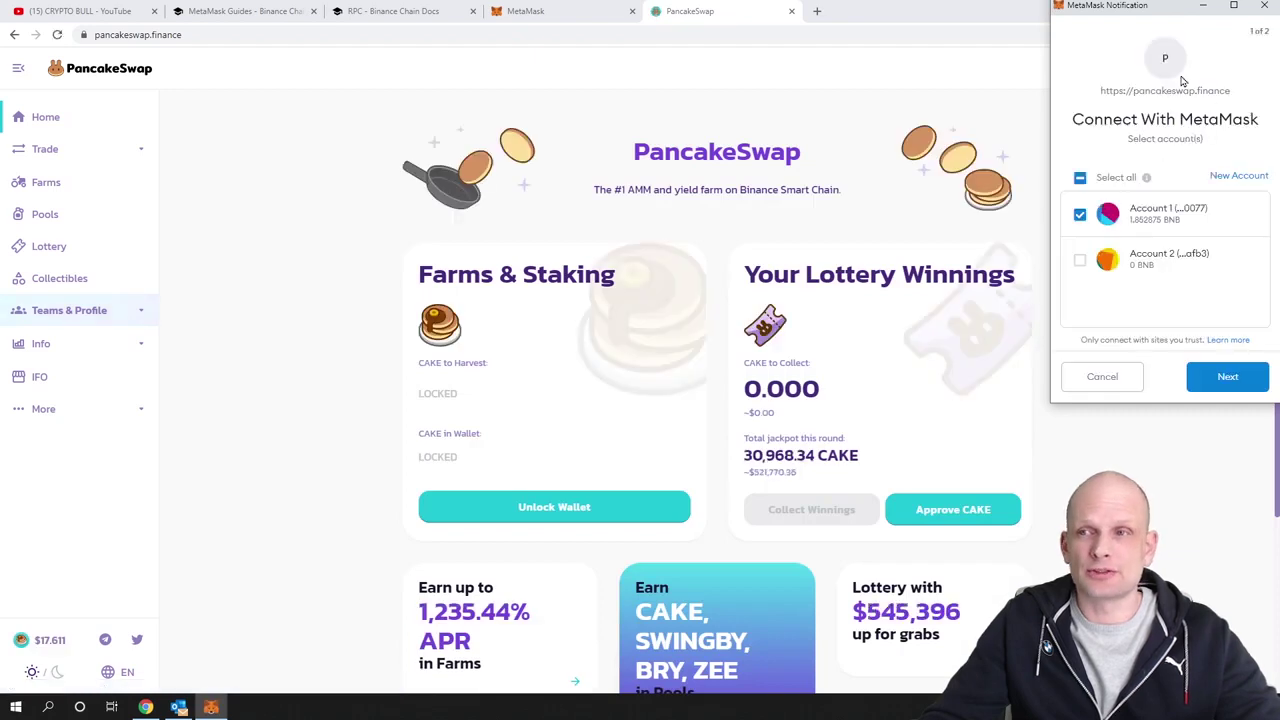
left_click(1220, 380)
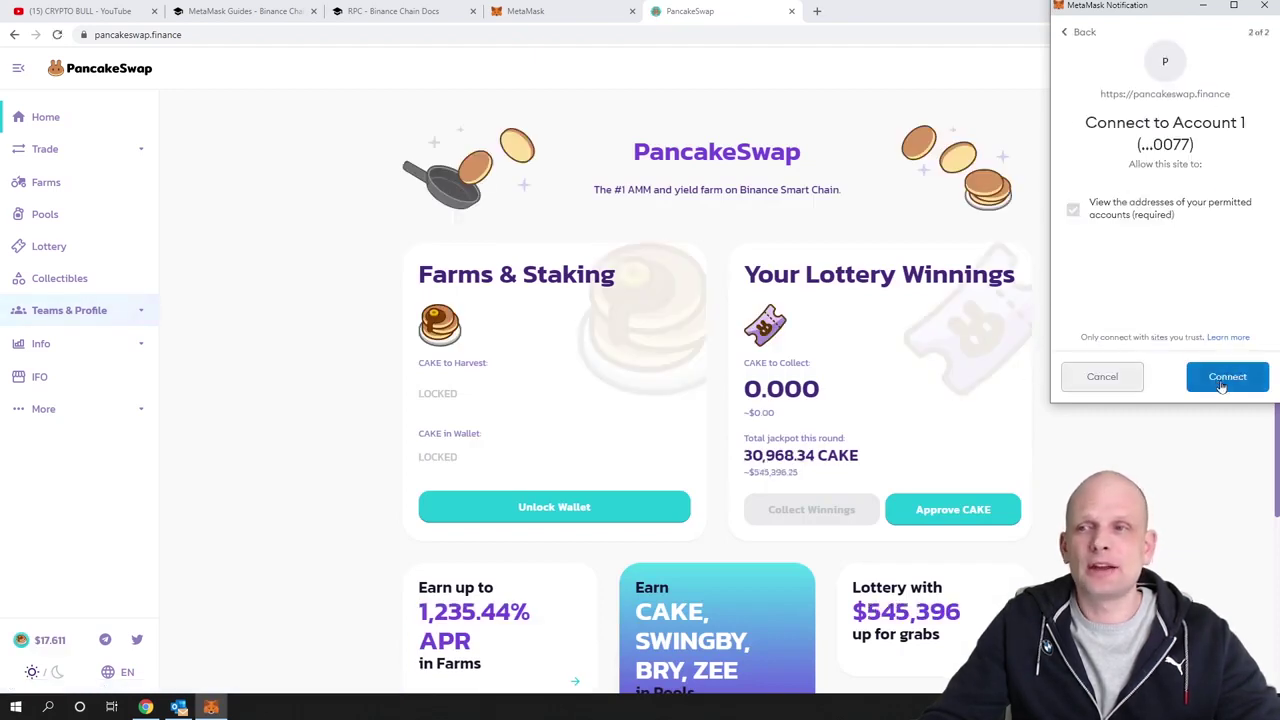
left_click(1220, 379)
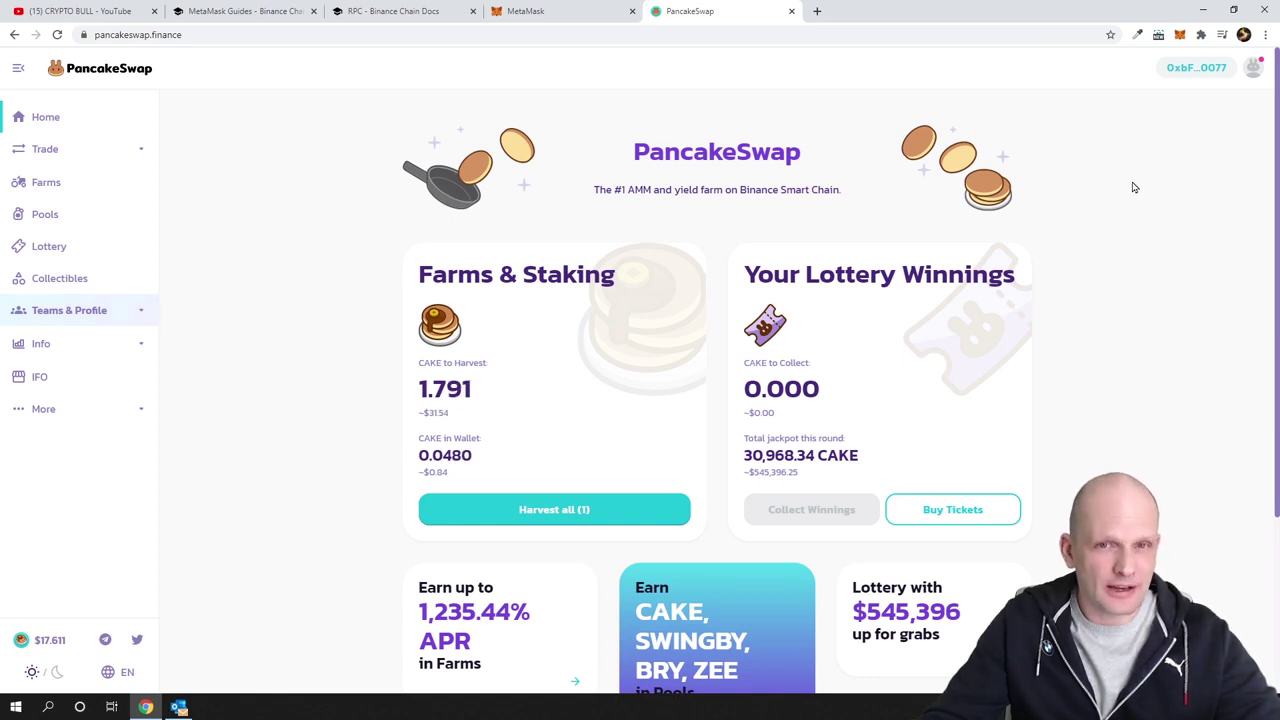
- View the Farms & Staking section and the CoinMarketCap price page for PancakeSwap, and return to the PancakeSwap site
left_click_drag(432, 274, 584, 277)
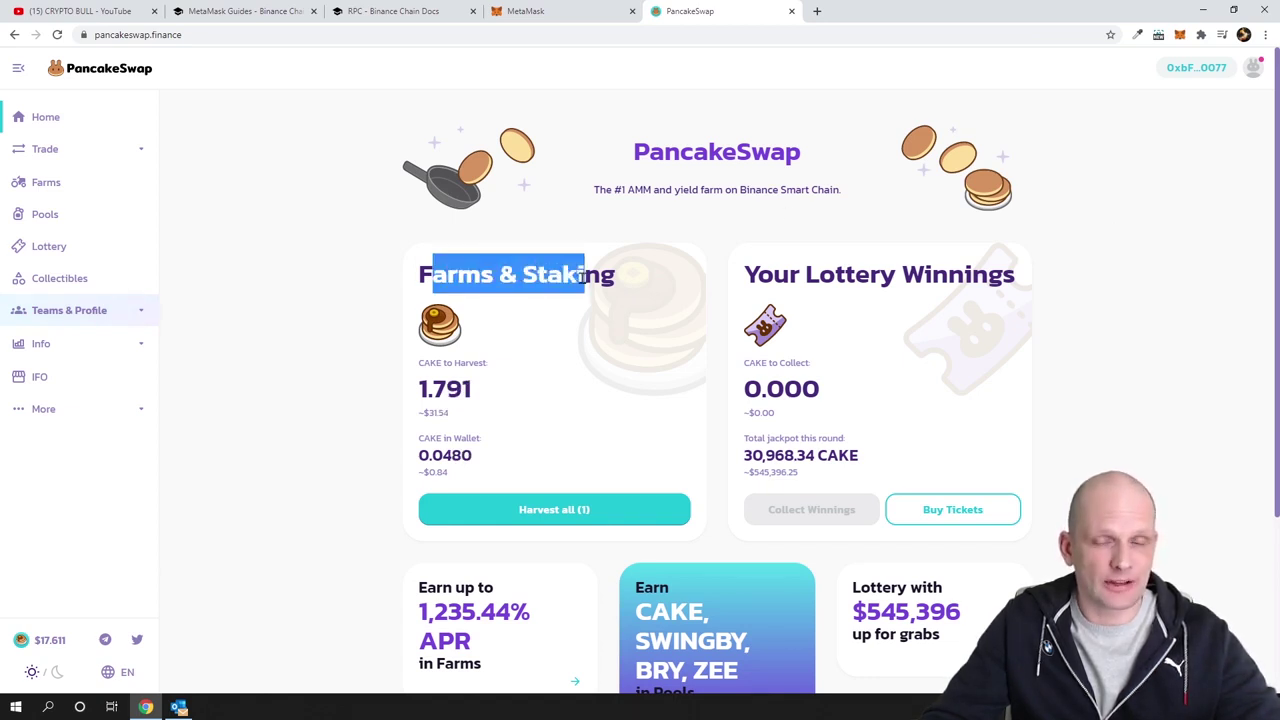
left_click_drag(700, 5, 400, 11)
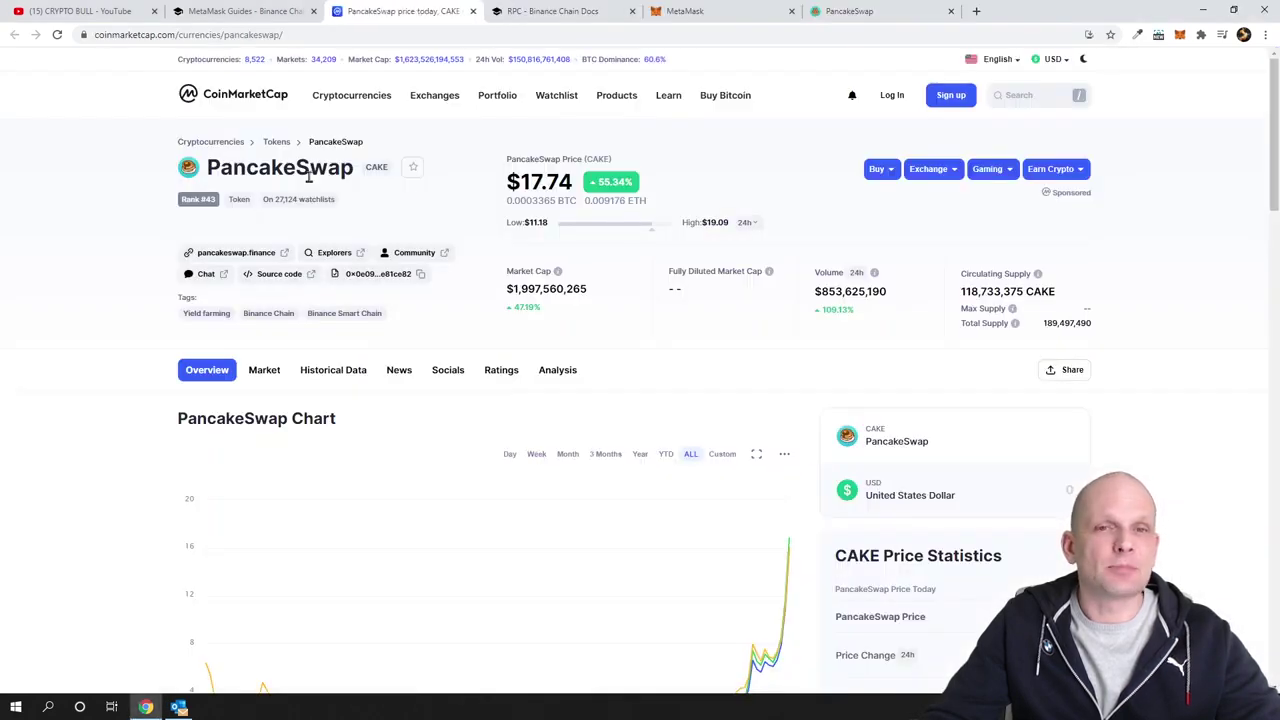
left_click_drag(413, 15, 1279, 190)
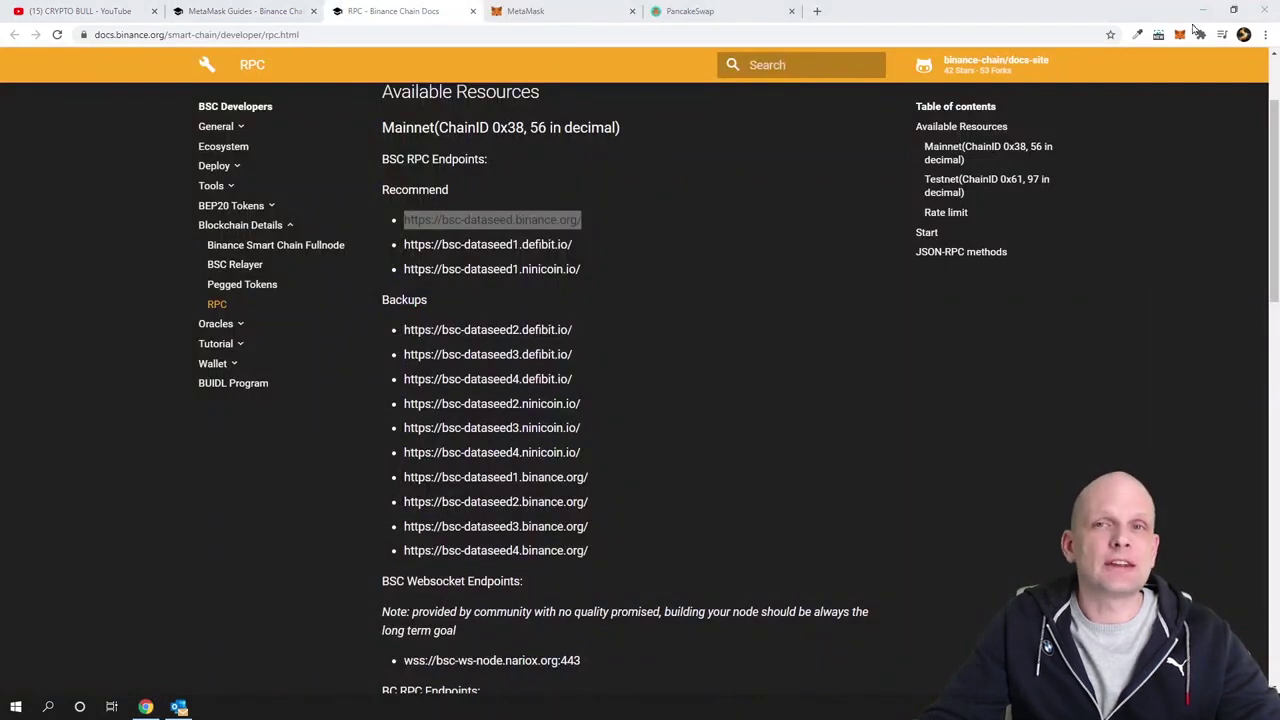
left_click(691, 8)
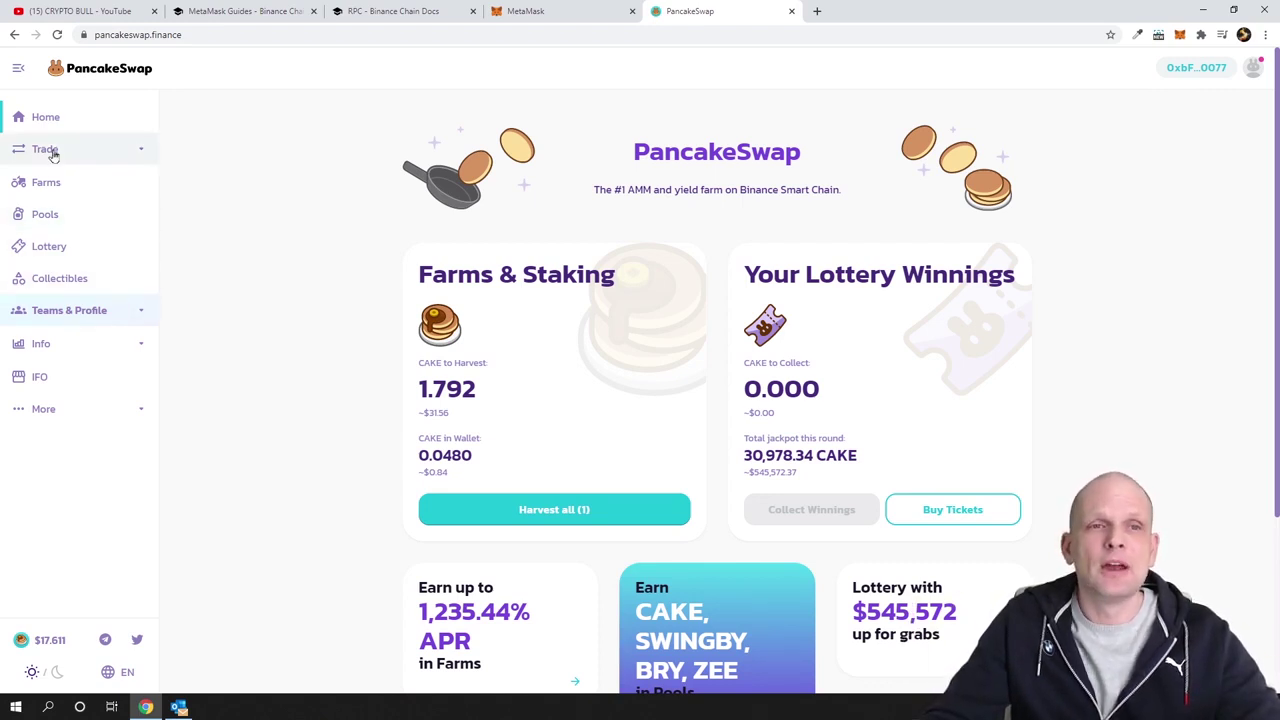
- Open PancakeSwap's Pools page and examine the staked amount and the earned CAKE in the CAKE Pool
left_click(46, 223)
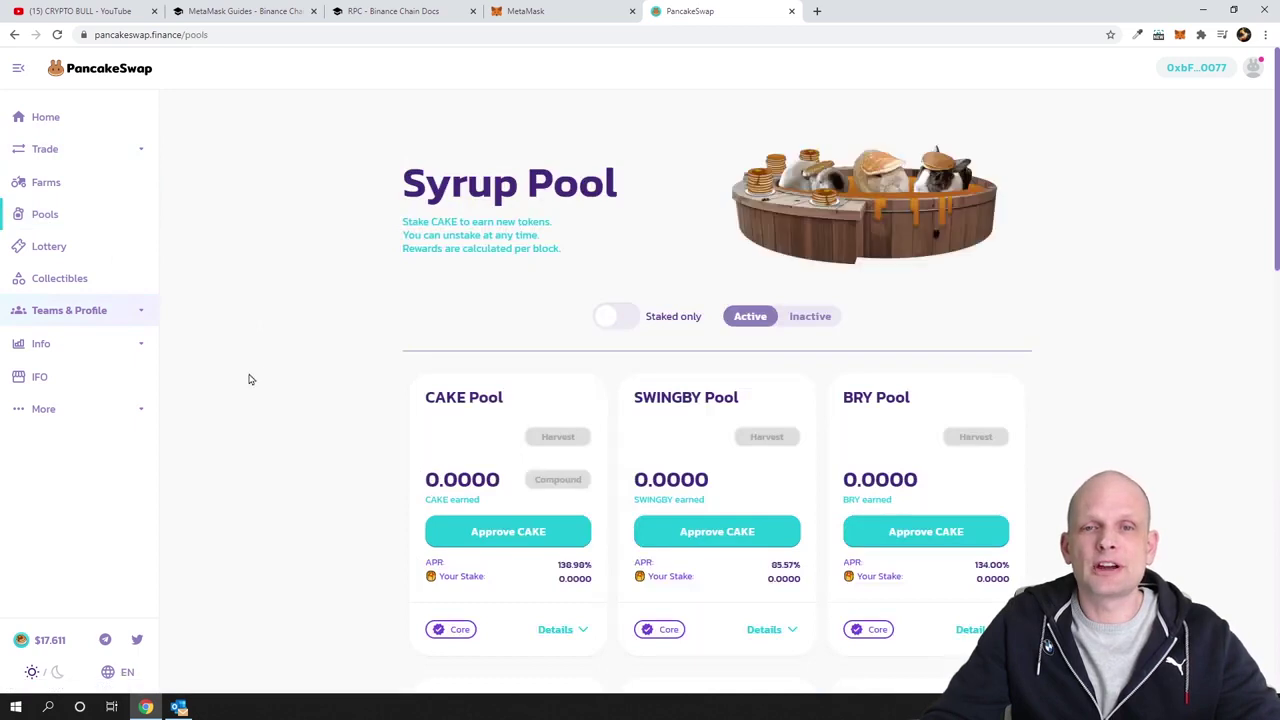
scroll(250, 372, "down", 1)
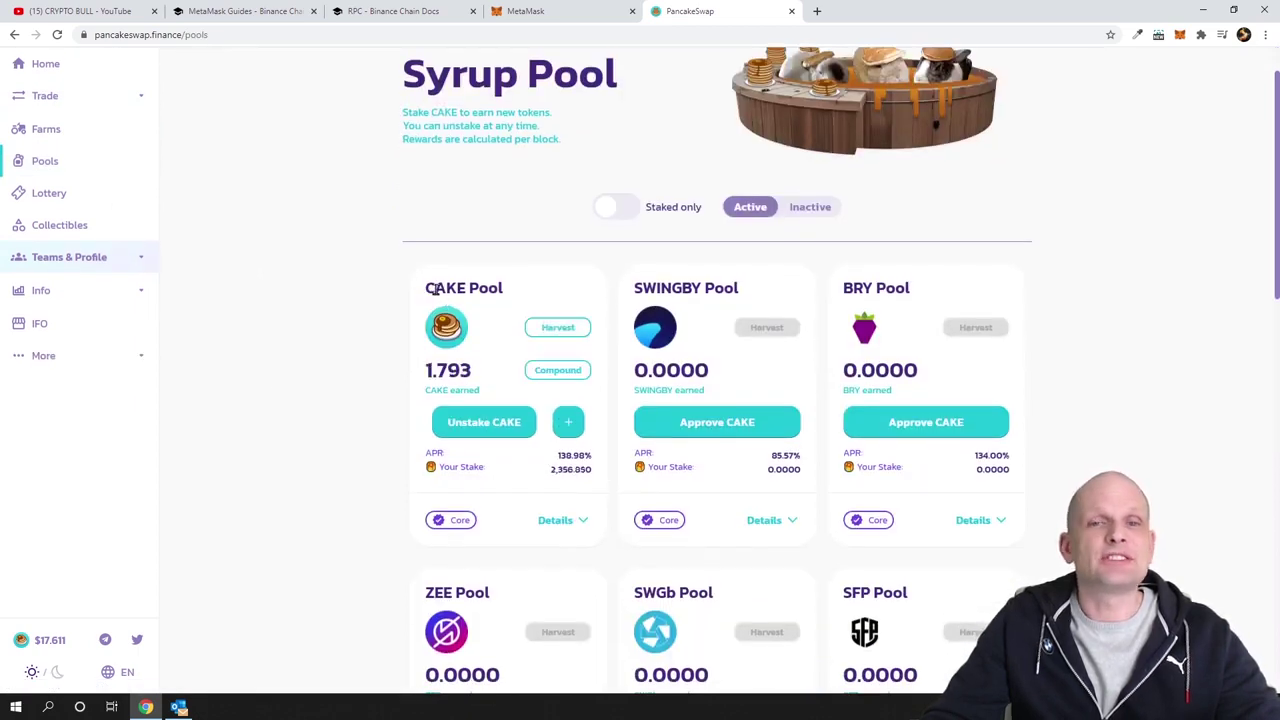
left_click_drag(425, 288, 528, 291)
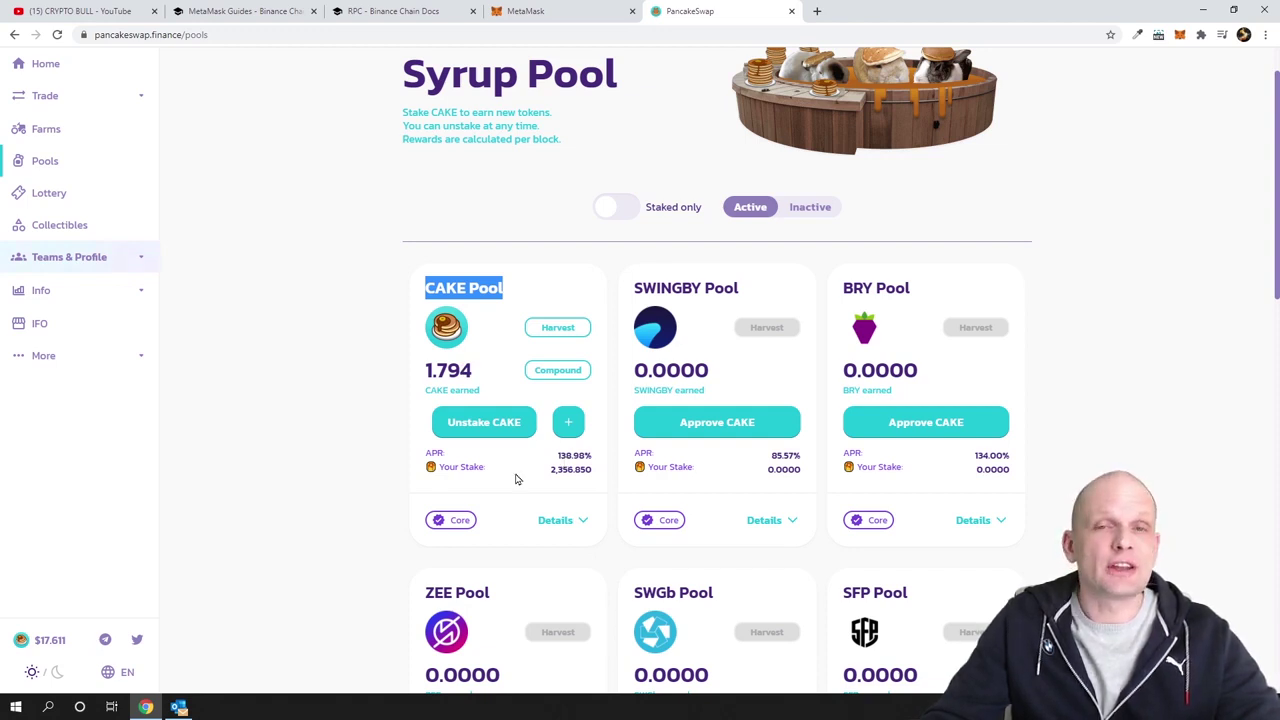
scroll(440, 445, "down", 2)
left_click(366, 405)
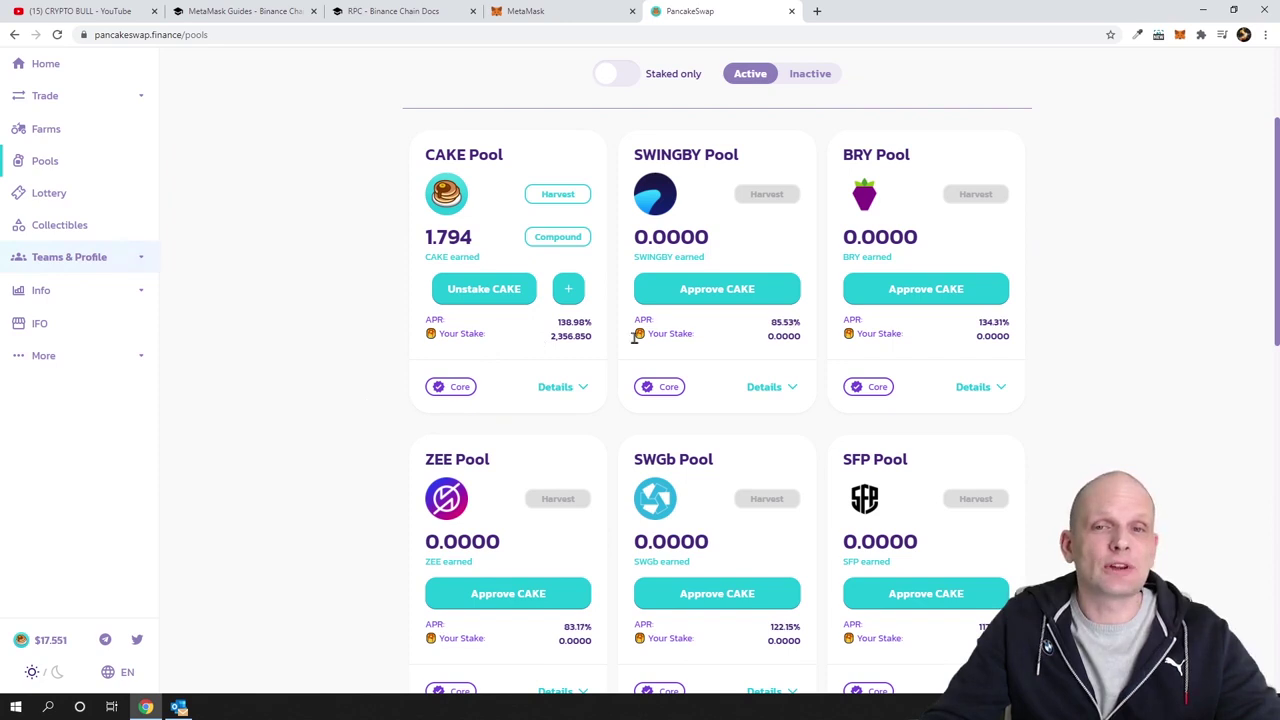
left_click_drag(549, 336, 601, 342)
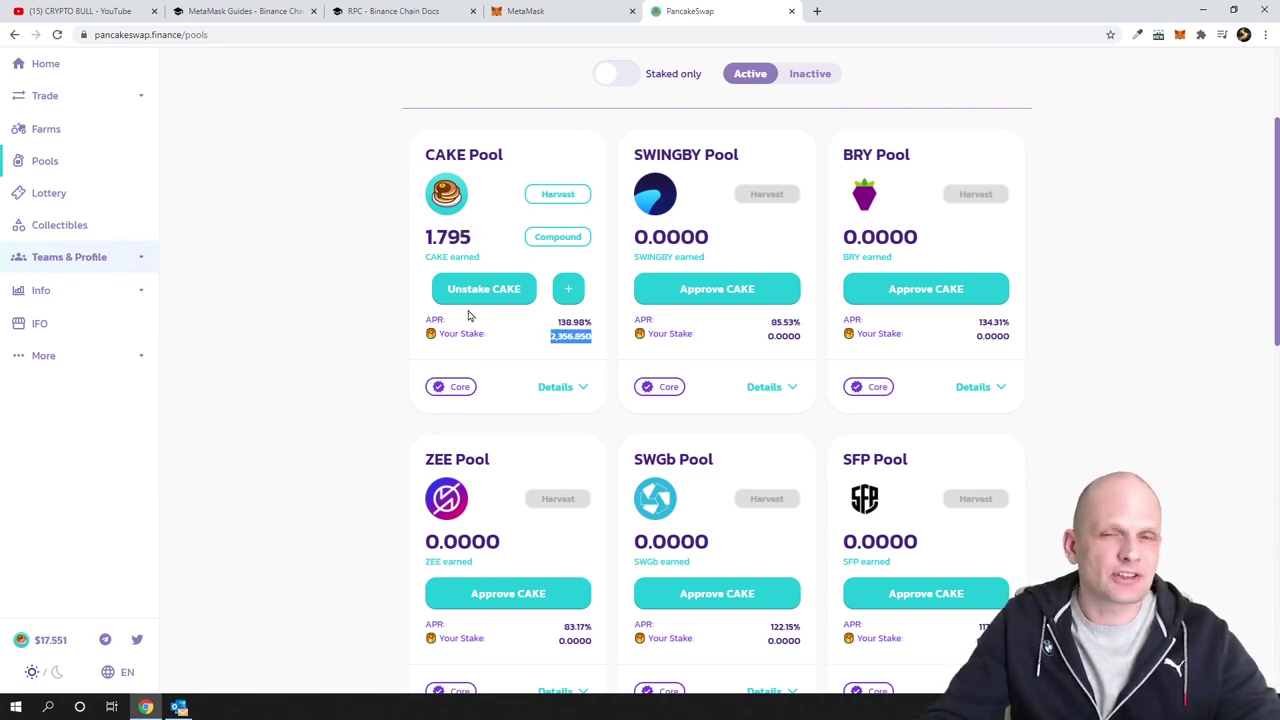
left_click_drag(425, 237, 482, 240)
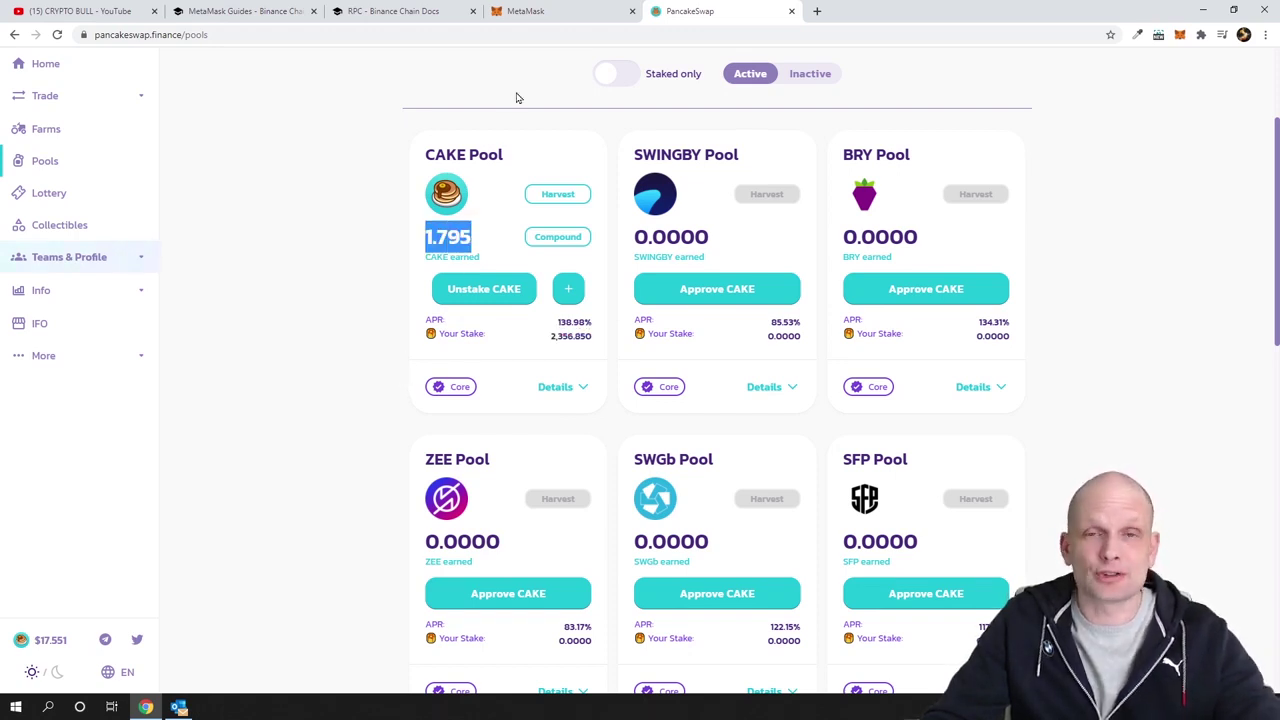
left_click_drag(433, 237, 486, 240)
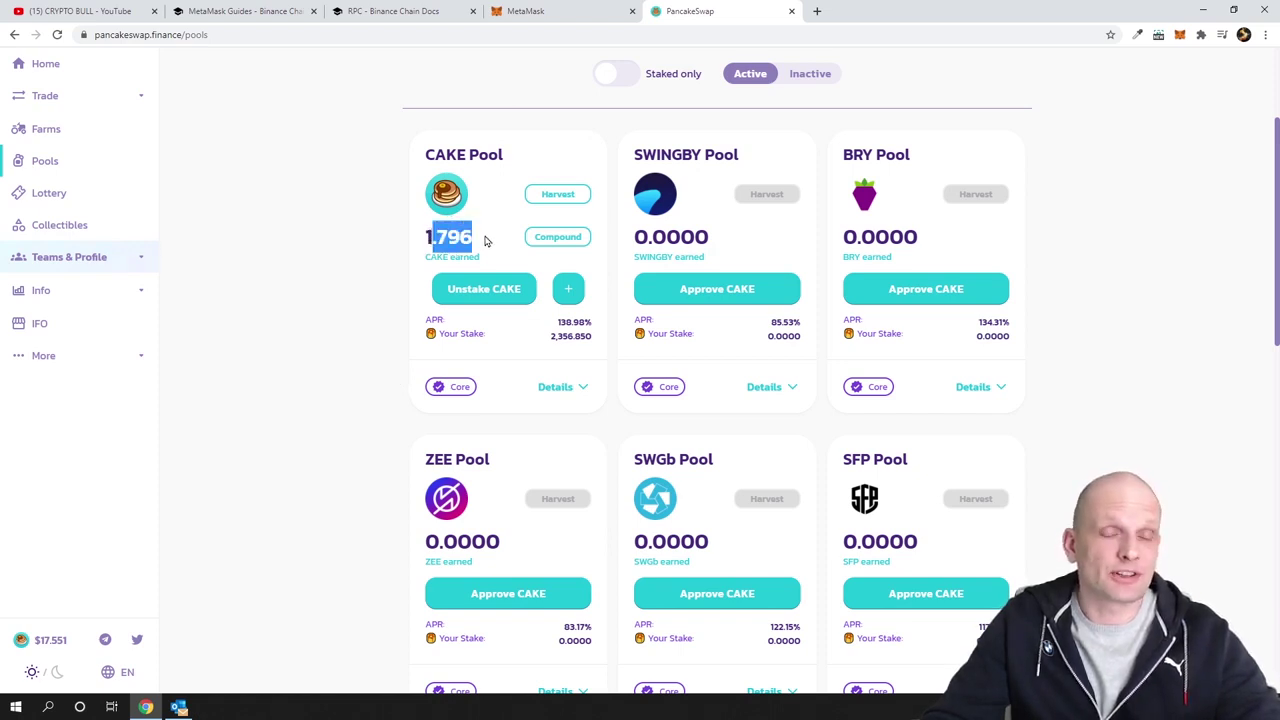
left_click(407, 249)
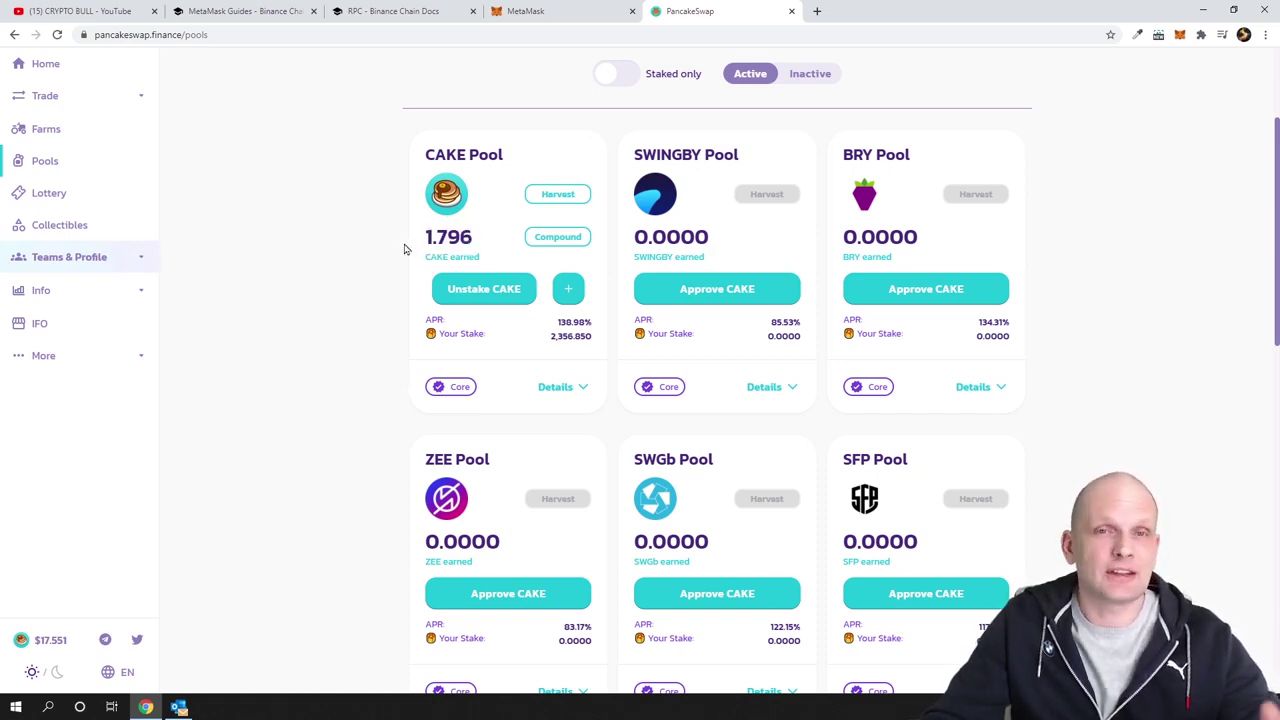